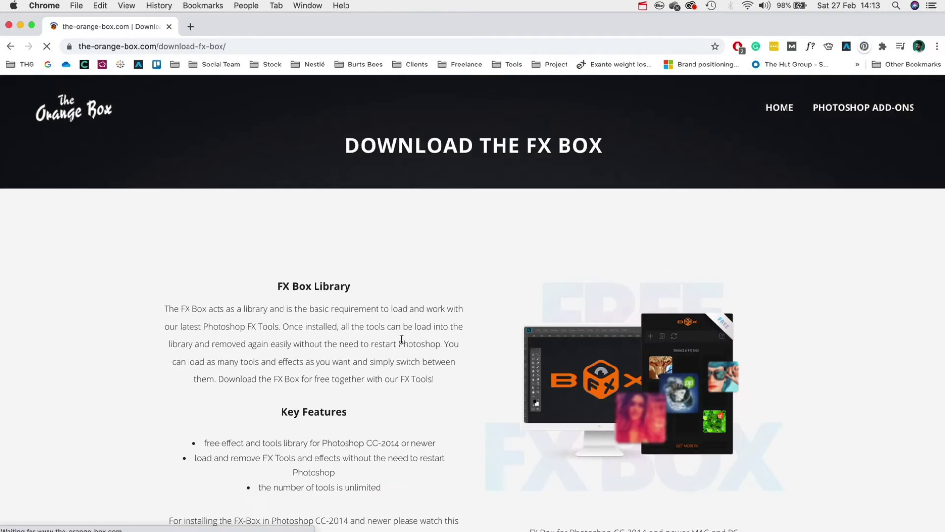
scroll(616, 338, down, 5)
Step: Download fx_box_v1_2.zip from the FX Box download page
click(624, 329)
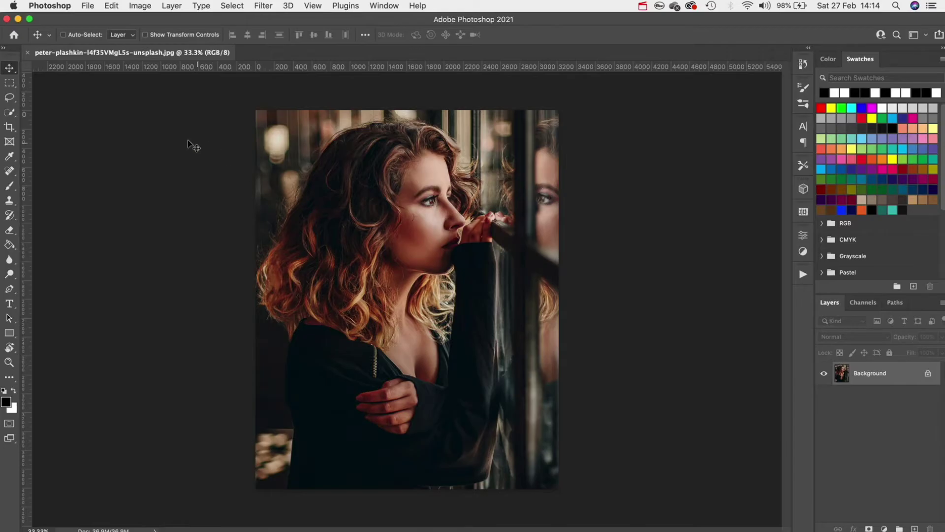
Step: Run the fx_box-installer.jsx script from the fx_box_v1_2 installation folder through File > Scripts > Browse
click(87, 5)
mouse_move(127, 285)
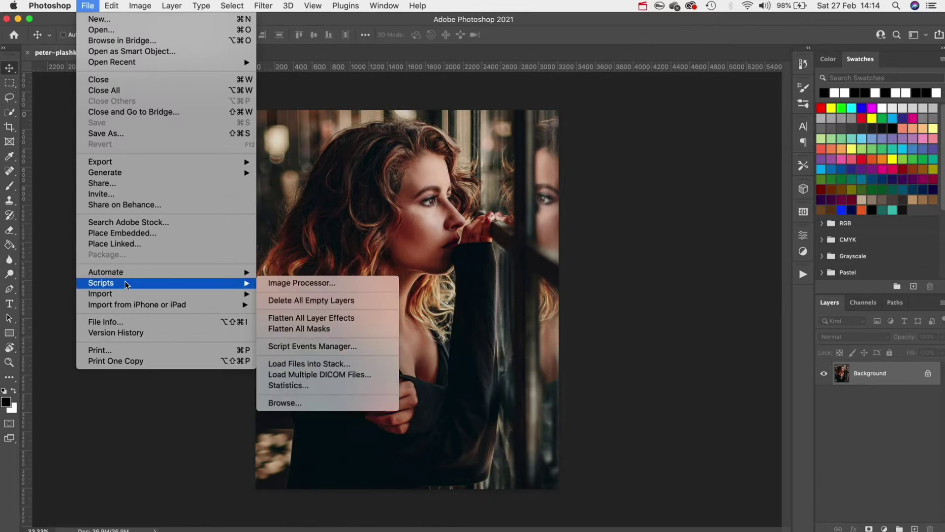
click(285, 403)
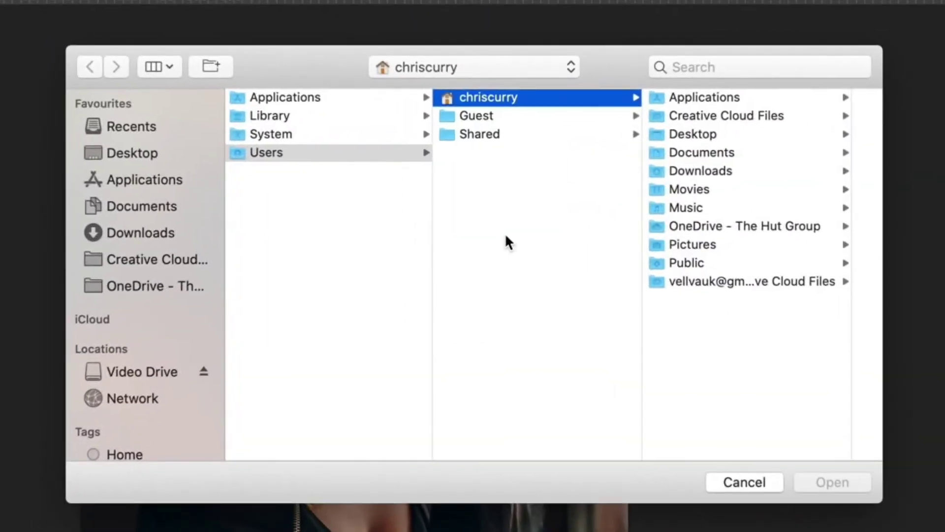
click(713, 152)
click(726, 207)
click(728, 114)
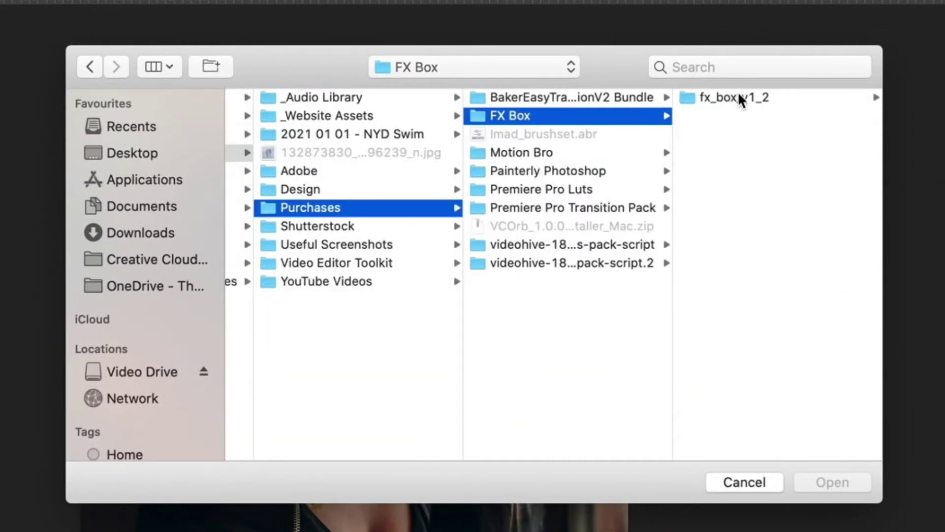
click(739, 97)
click(751, 98)
click(753, 114)
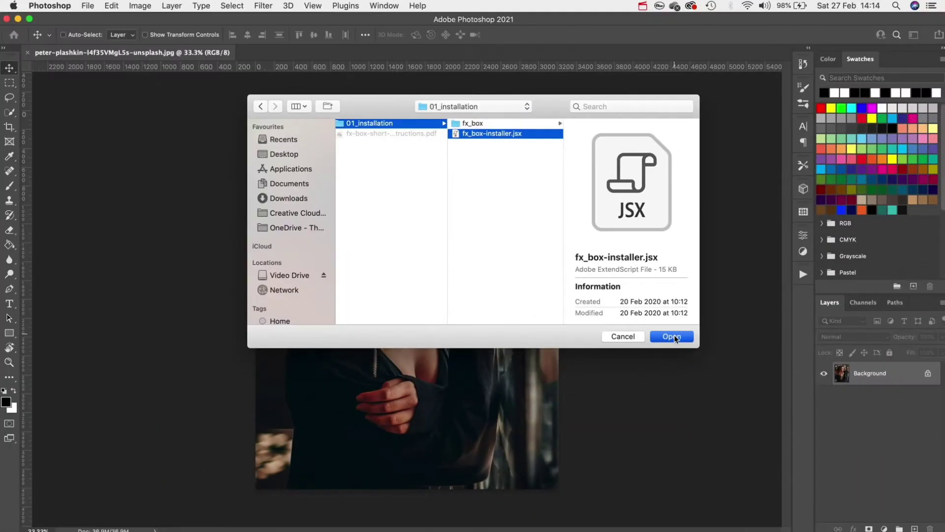
click(671, 336)
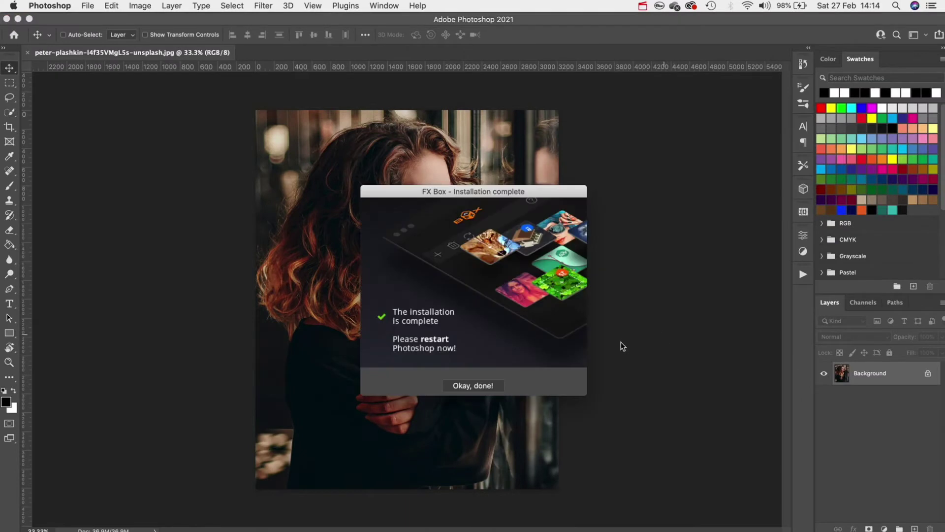
Step: Dismiss the install message, then open FX Box from Extensions (legacy) and dock it in the right panel
click(475, 386)
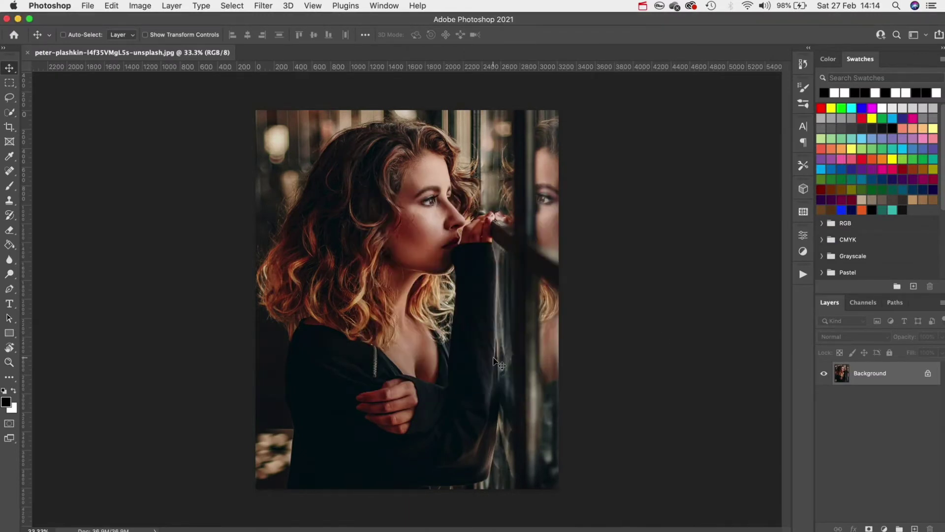
click(371, 5)
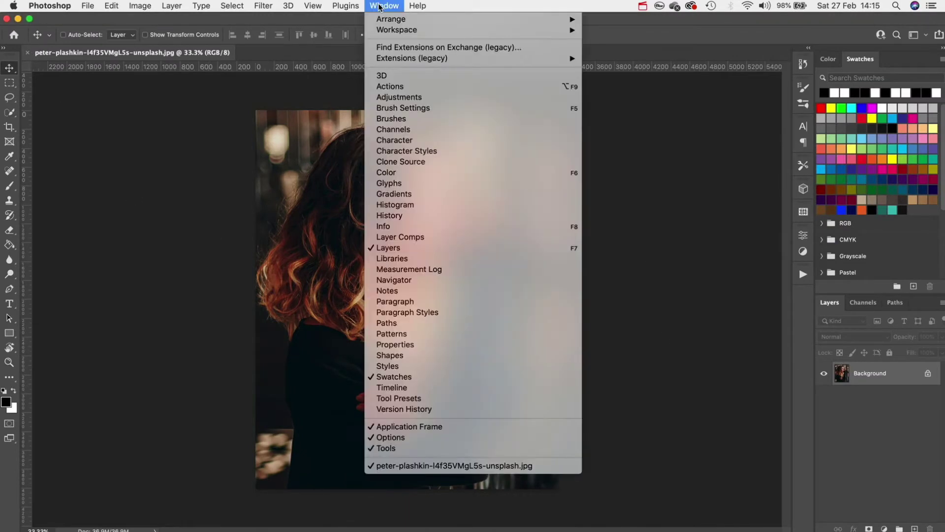
mouse_move(408, 63)
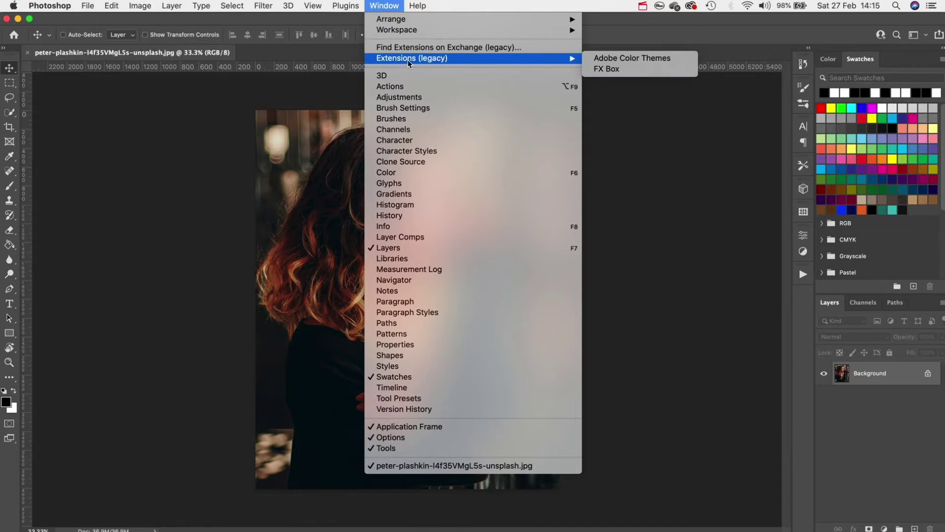
click(621, 71)
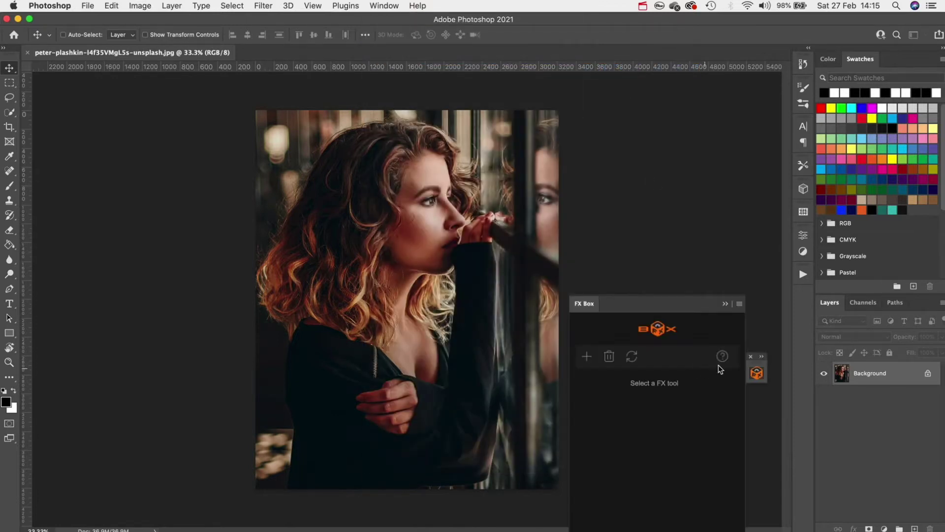
drag(759, 367, 805, 297)
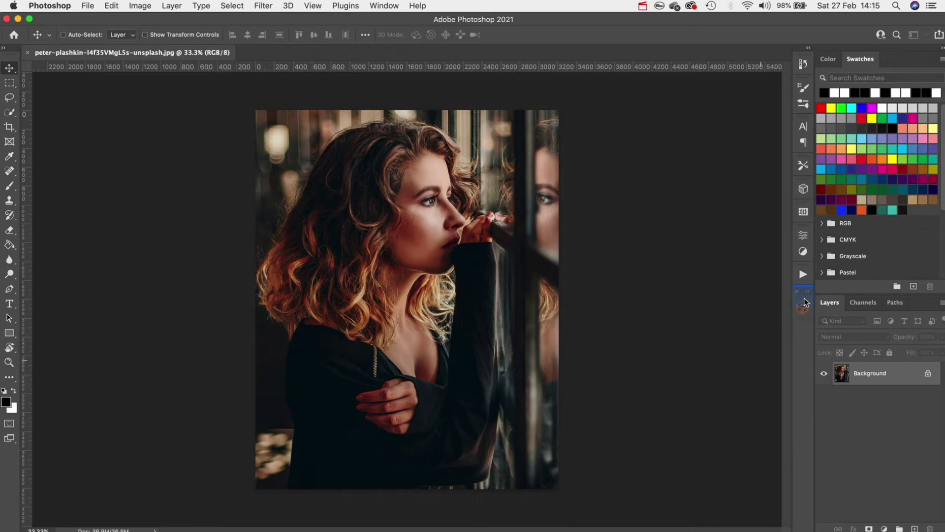
click(805, 297)
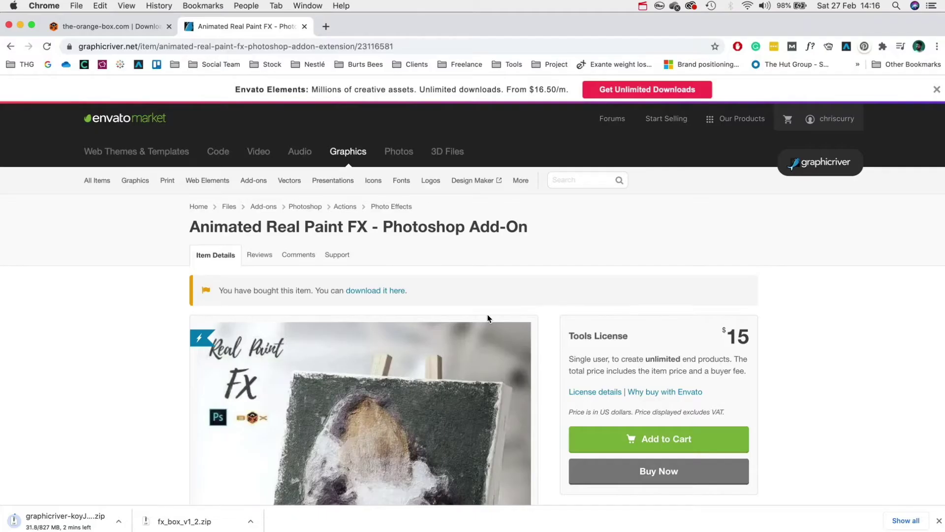
Step: Scroll the Real Paint FX page to its $15 price, then switch back to Photoshop
scroll(487, 315, down, 5)
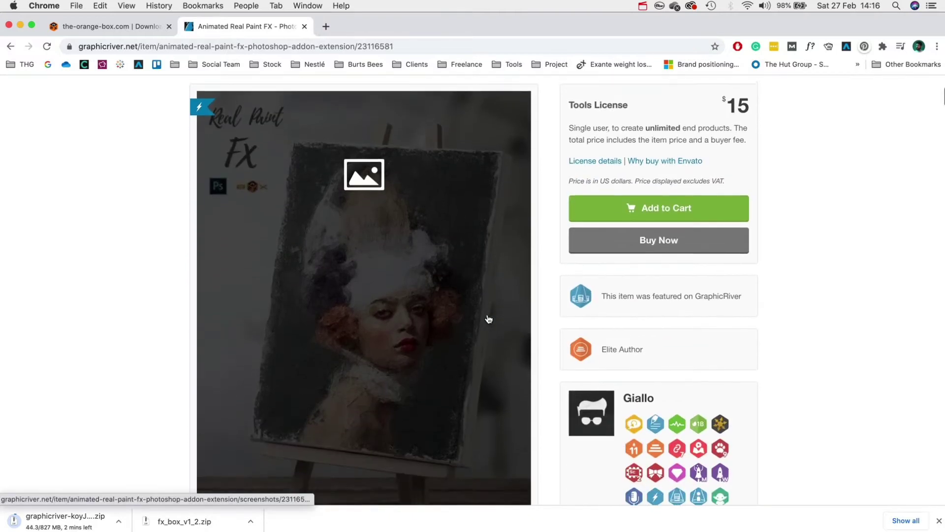
scroll(804, 310, down, 1)
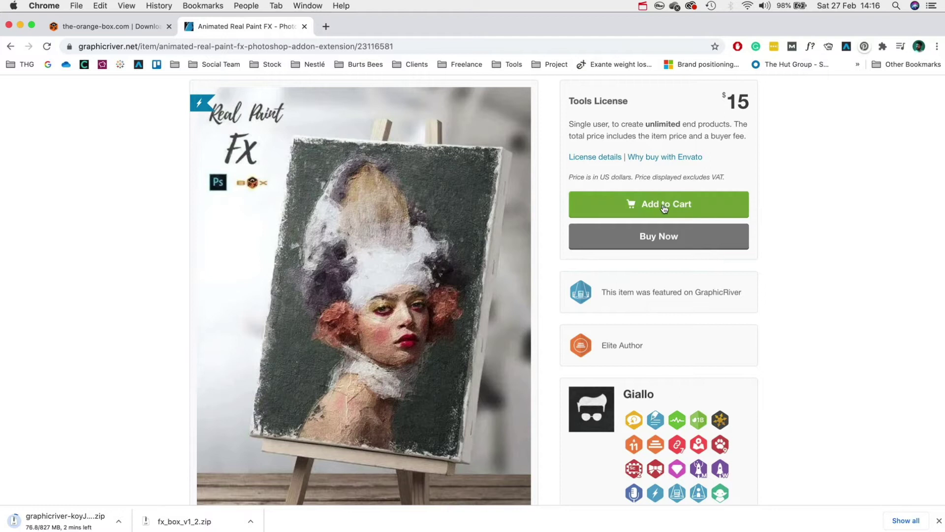
drag(722, 97, 755, 99)
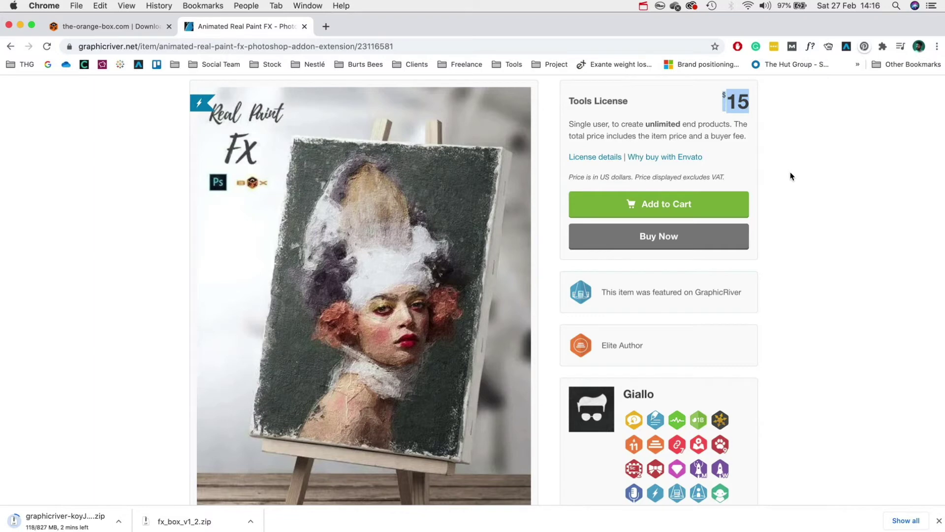
key(ctrl+Up)
click(396, 196)
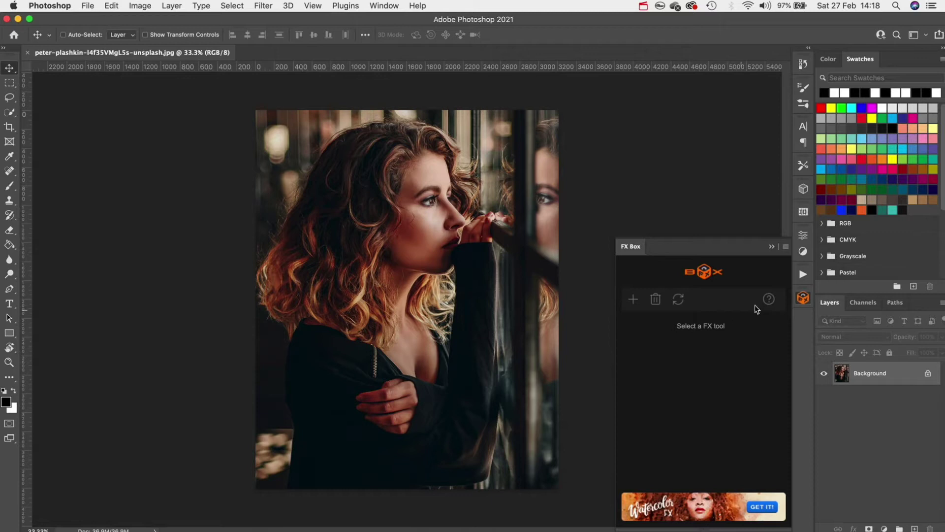
Step: Add Real-Paint-FX_installer.jsx from the Use with FxBox folder to FX Box
click(634, 296)
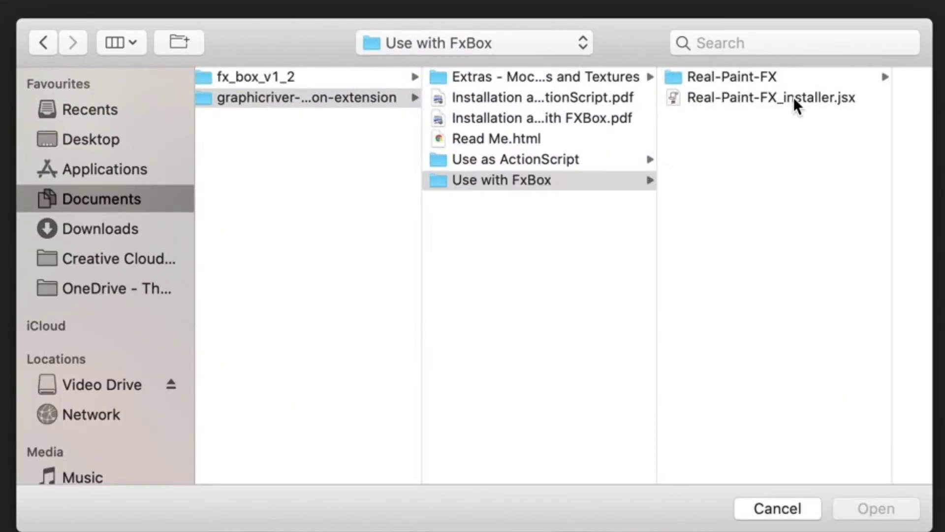
click(635, 126)
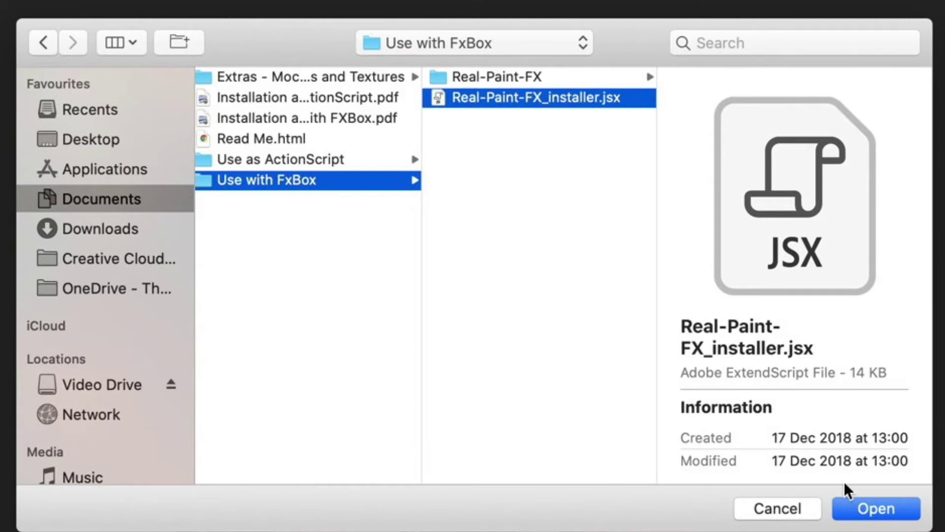
click(865, 505)
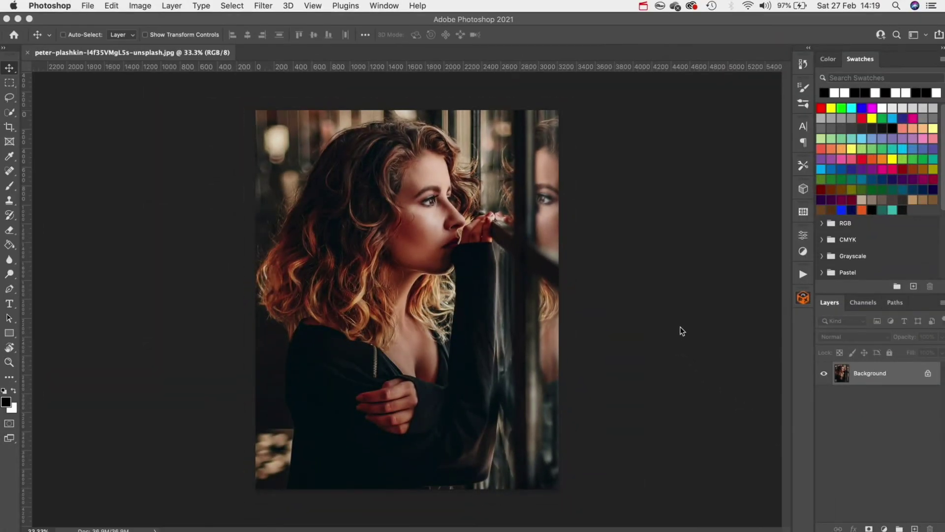
Step: Select the Real-Paint-FX thumbnail in FX Box and apply the effect to the portrait
click(802, 297)
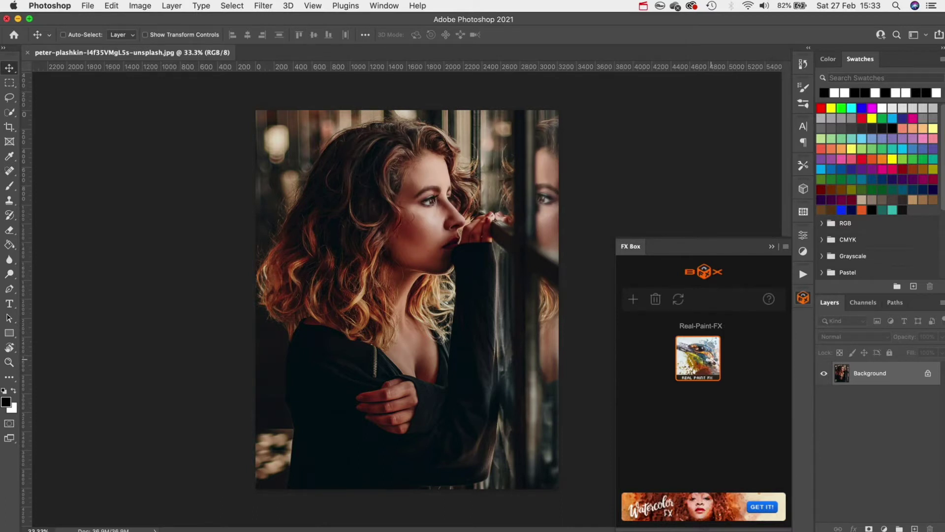
click(713, 361)
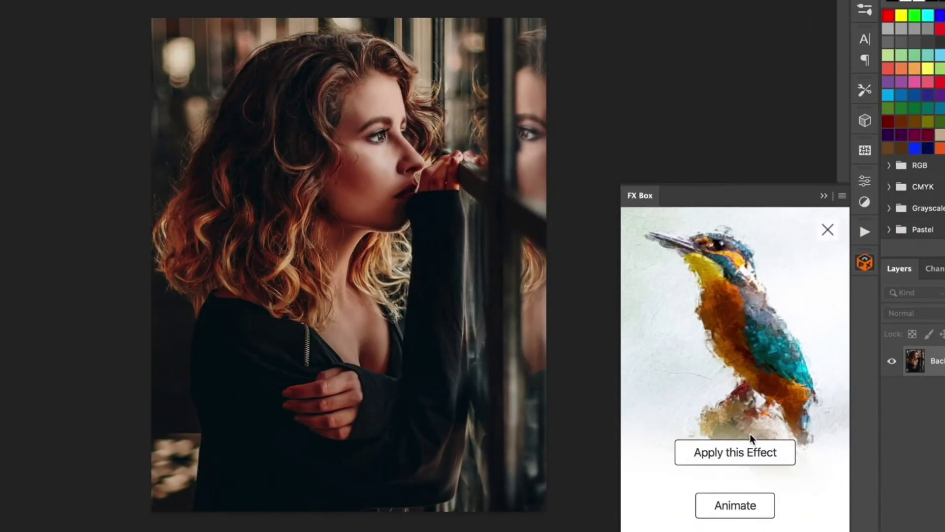
click(732, 457)
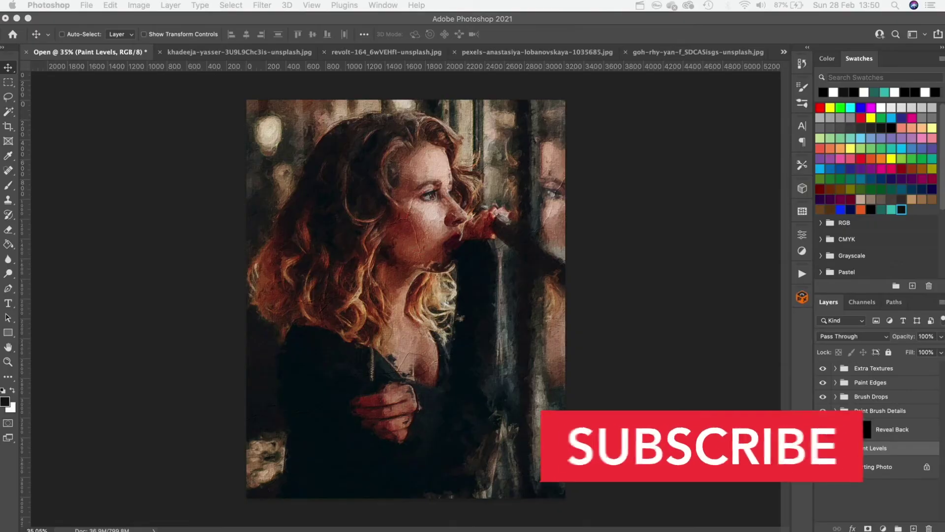
Step: In Paint Levels, hide Refiller, Lines and Details and Small Brush, keeping Medium Brush visible
click(687, 270)
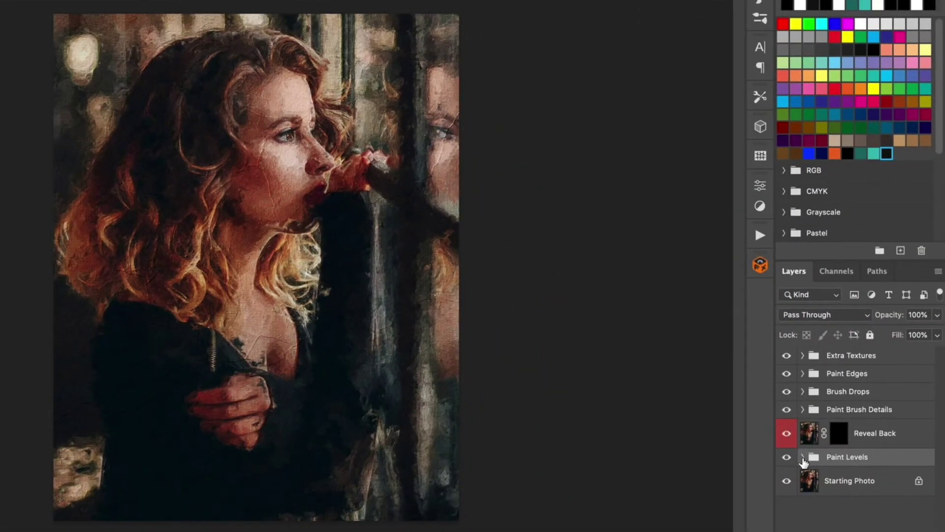
click(803, 462)
scroll(836, 419, down, 3)
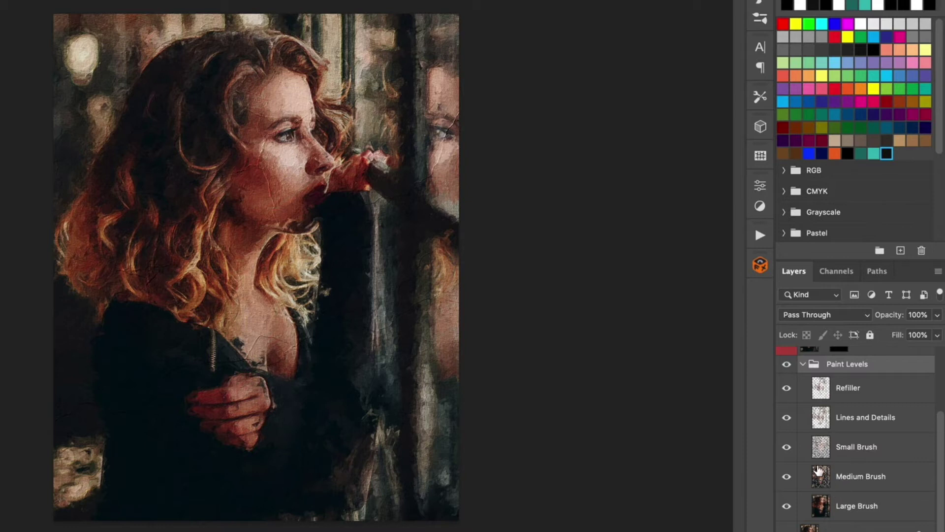
click(788, 391)
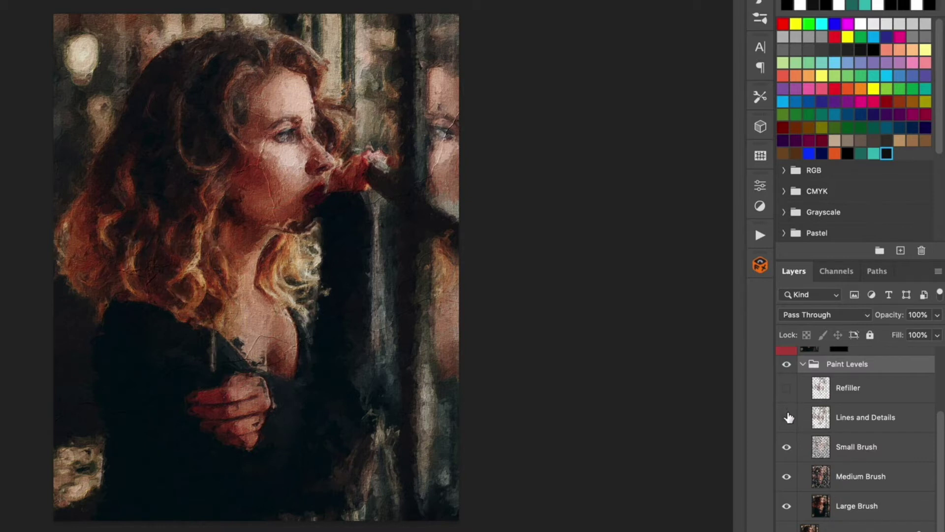
click(787, 418)
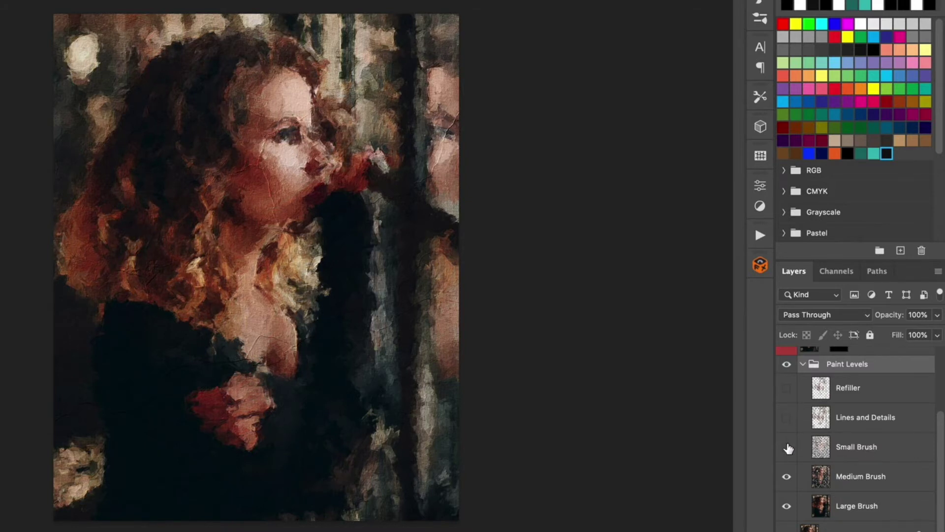
click(787, 447)
click(787, 477)
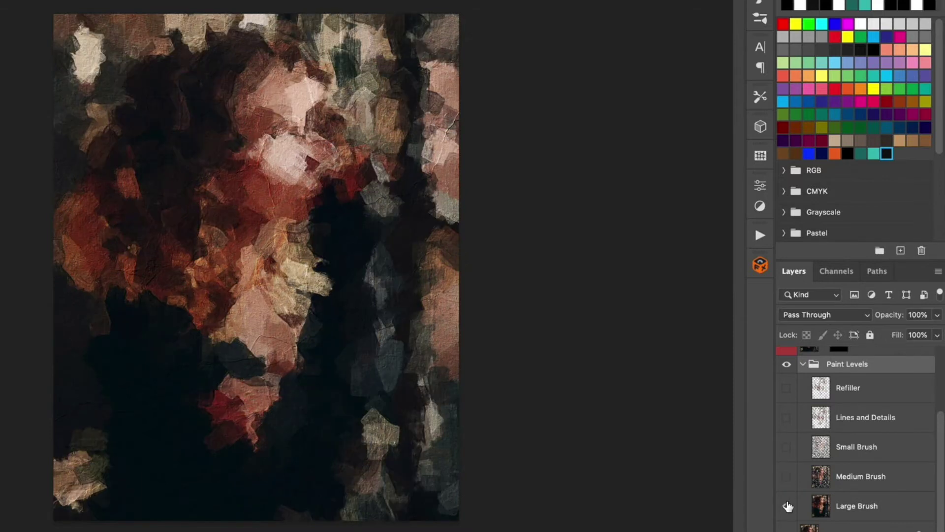
click(787, 476)
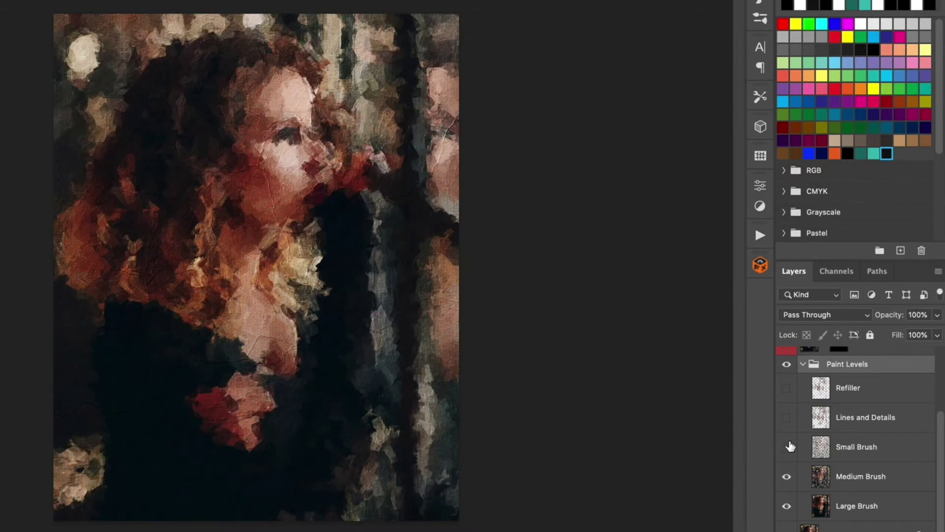
scroll(791, 446, up, 2)
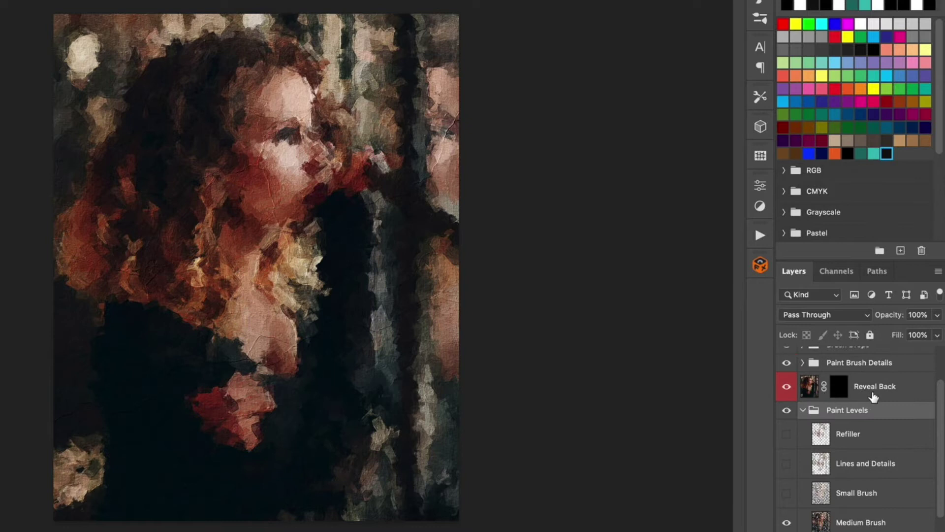
click(809, 389)
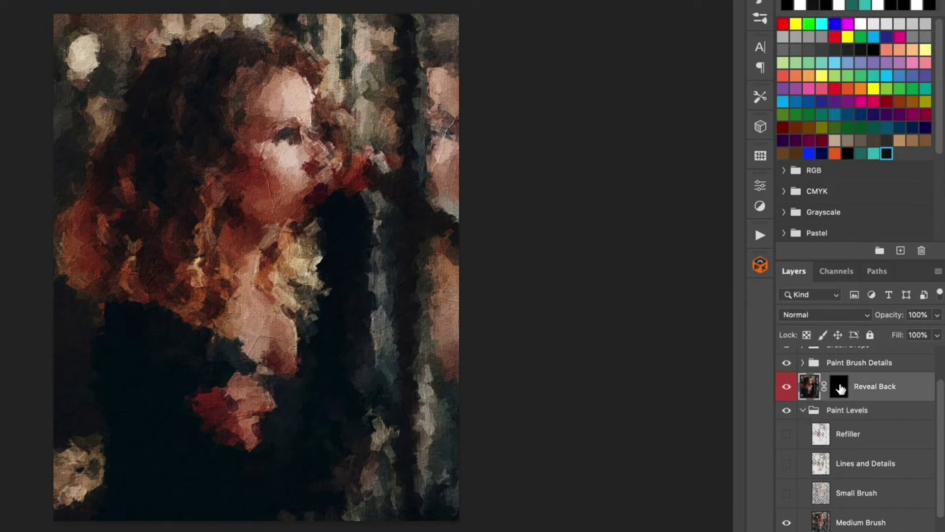
Step: Select the Reveal Back mask and pick the Soft Round brush to paint the face back in
click(840, 388)
scroll(827, 437, down, 1)
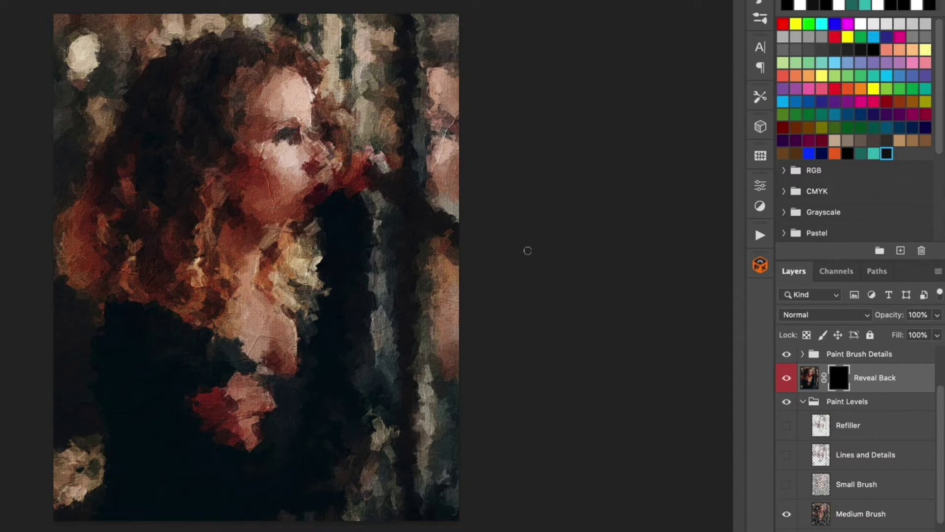
right_click(529, 136)
click(532, 140)
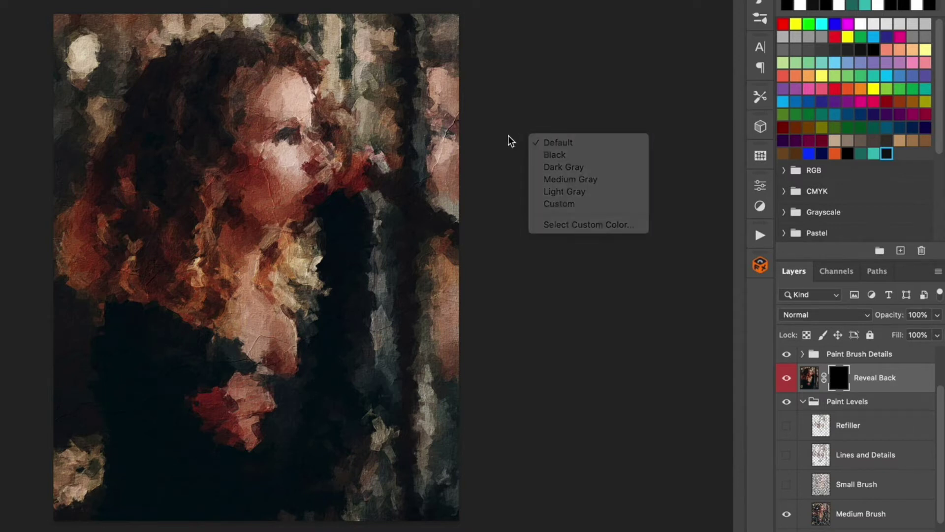
right_click(428, 141)
click(498, 309)
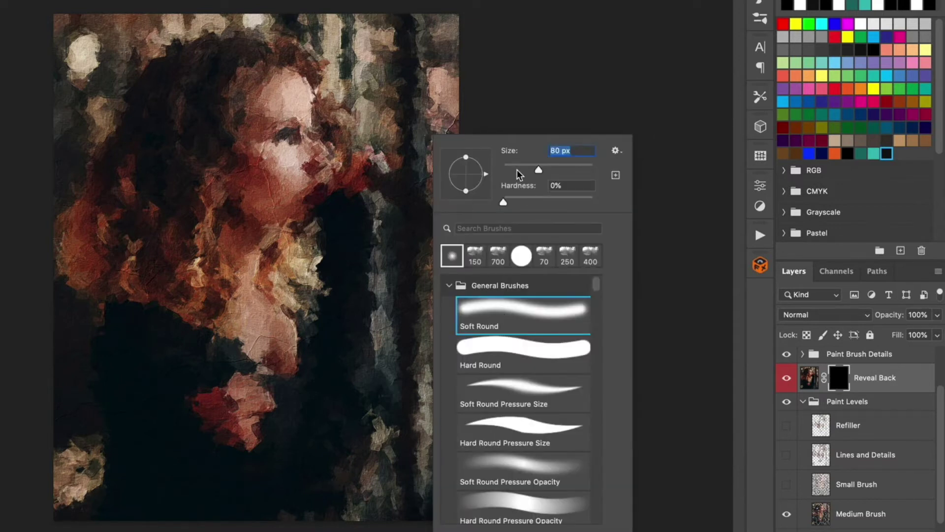
click(838, 384)
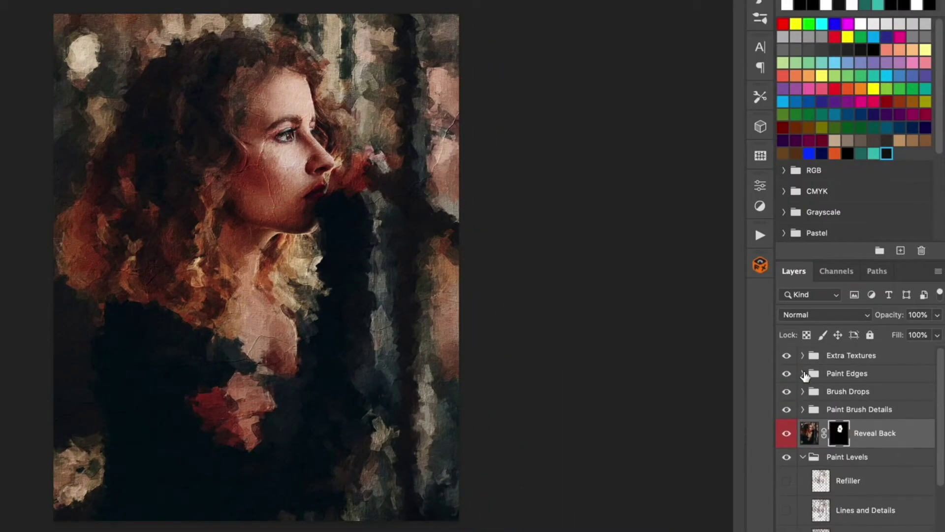
Step: Add a layer mask to Broken Wall Texture 2 in the Extra Textures group
click(802, 356)
click(843, 413)
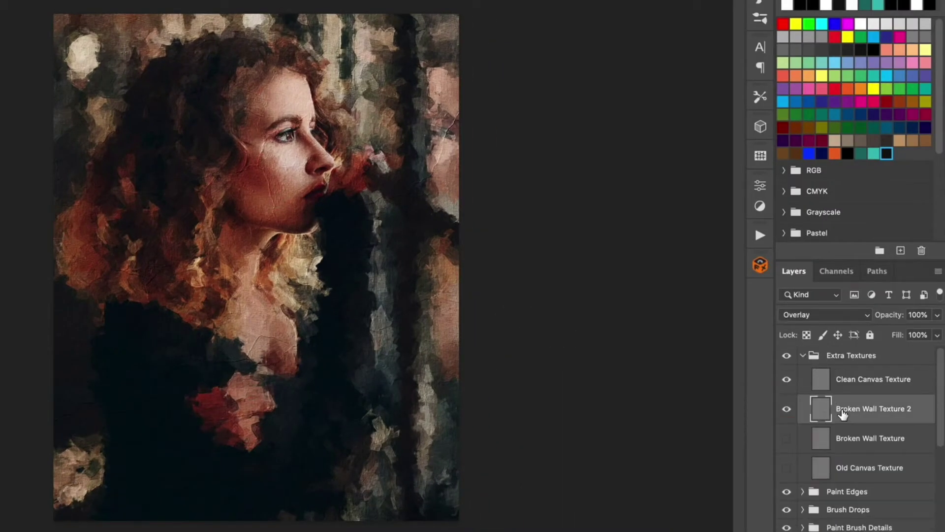
key(ctrl+alt+m)
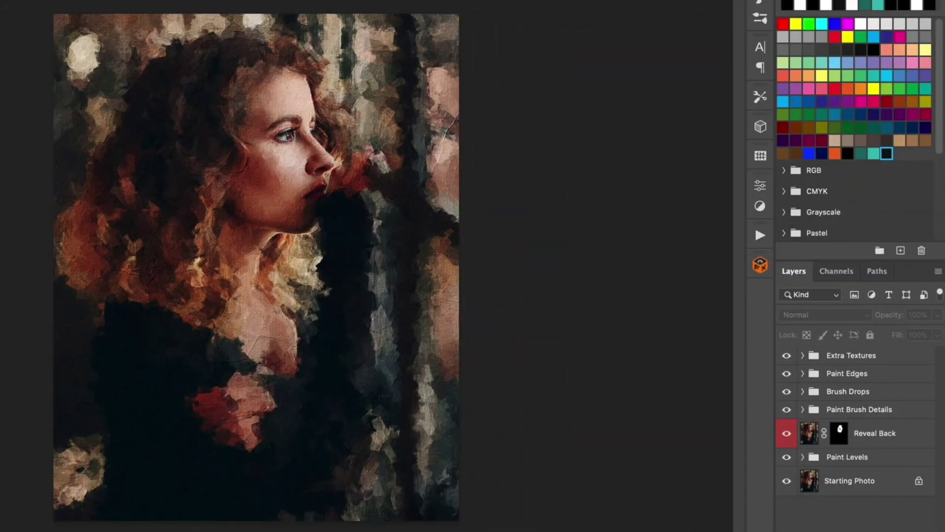
Step: Create a new layer group named 'Adjustment Layers'
key(ctrl+g)
double_click(845, 355)
text(Adjustment Layers)
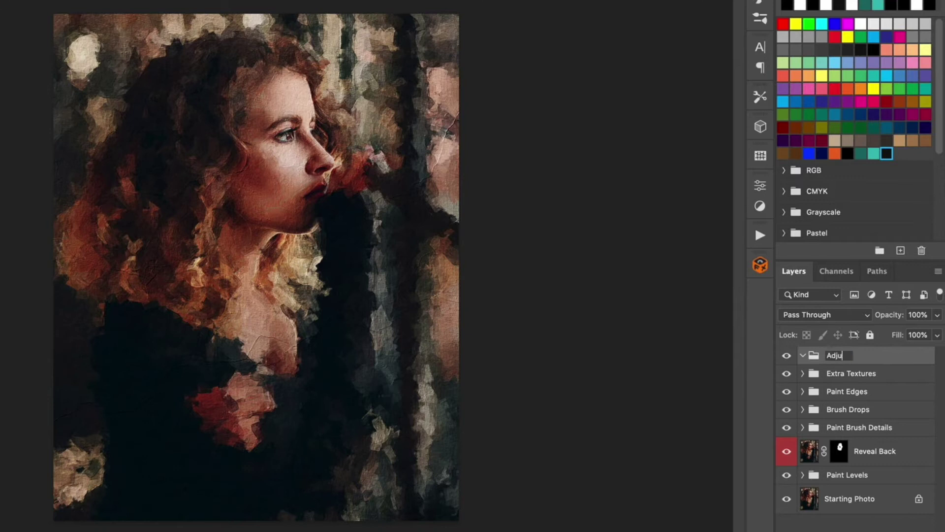
key(Return)
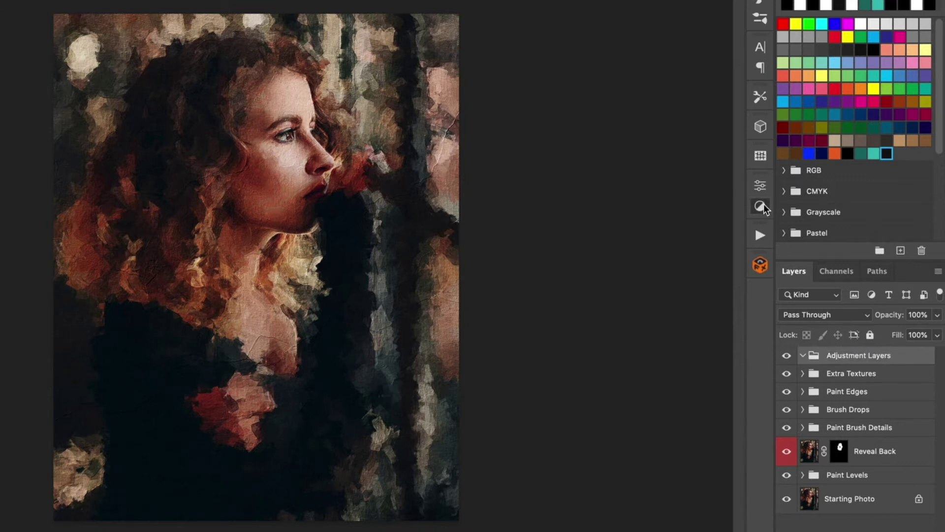
click(761, 206)
Step: Add a brightening Curves layer and a Color Lookup layer, with Curves 1 on top
click(615, 213)
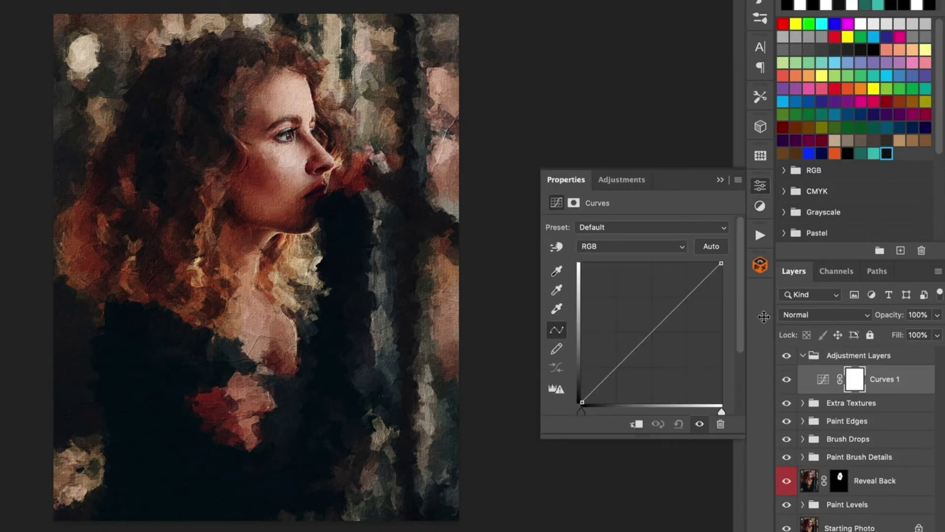
drag(619, 364, 612, 365)
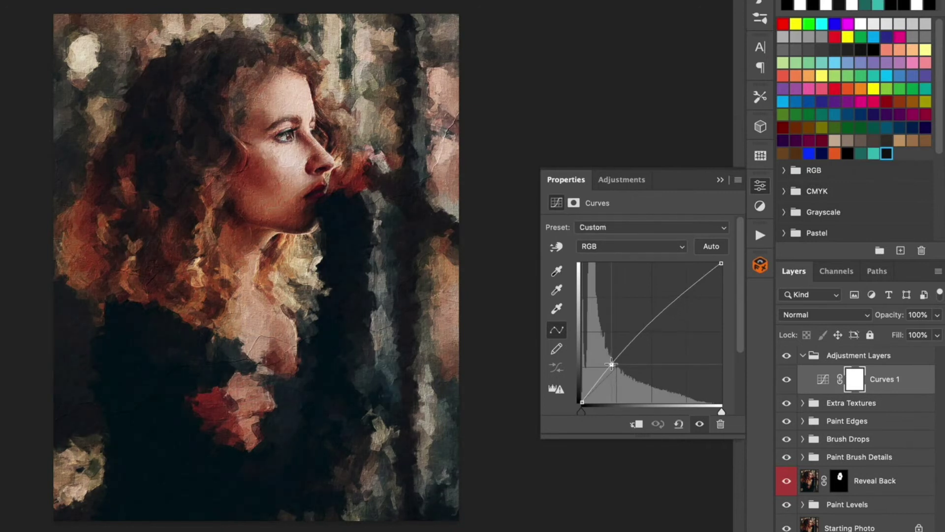
click(761, 207)
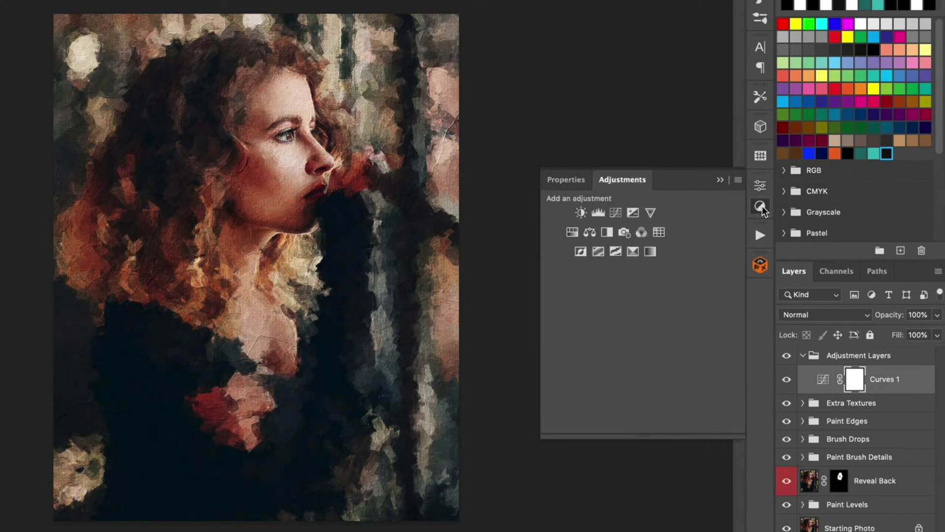
click(660, 232)
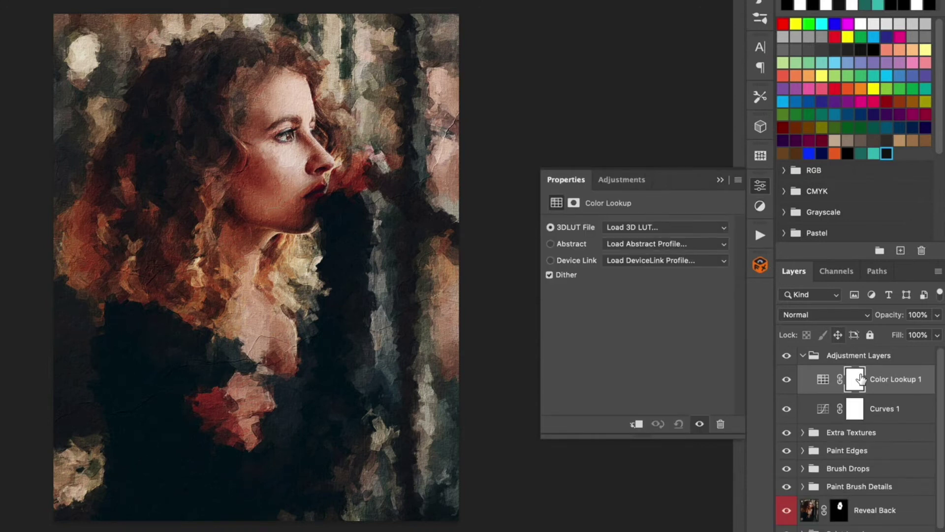
drag(881, 408, 879, 370)
Step: Duplicate Color Lookup 1, set the copy to Lighten, and load Crisp_Warm.look
click(876, 409)
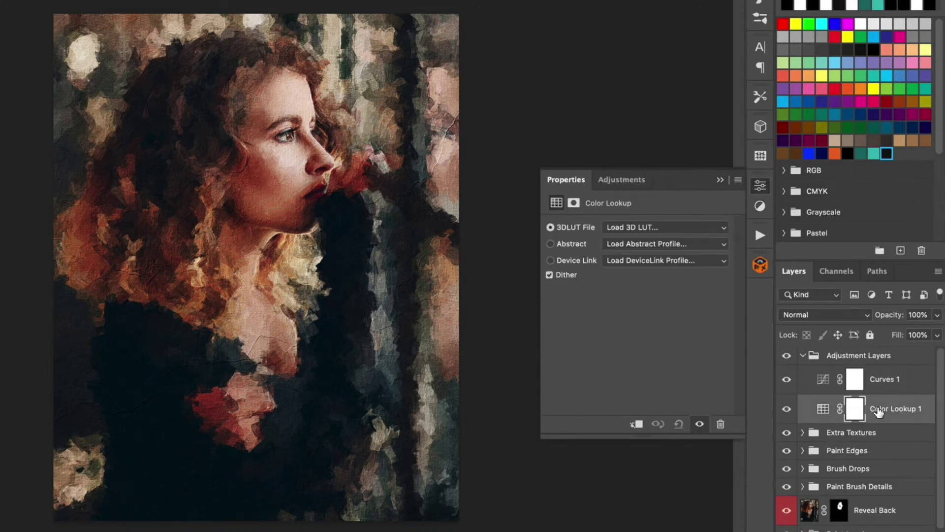
key(super+j)
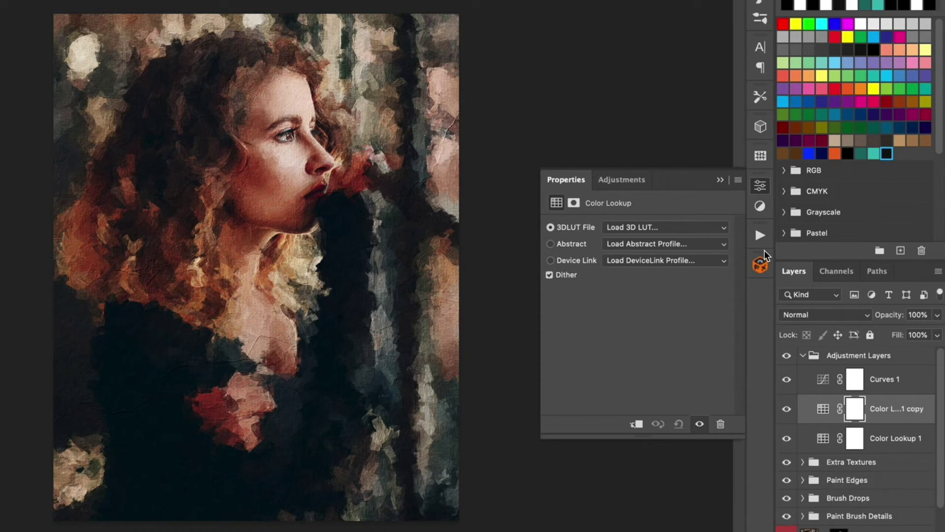
click(820, 317)
click(820, 408)
click(691, 227)
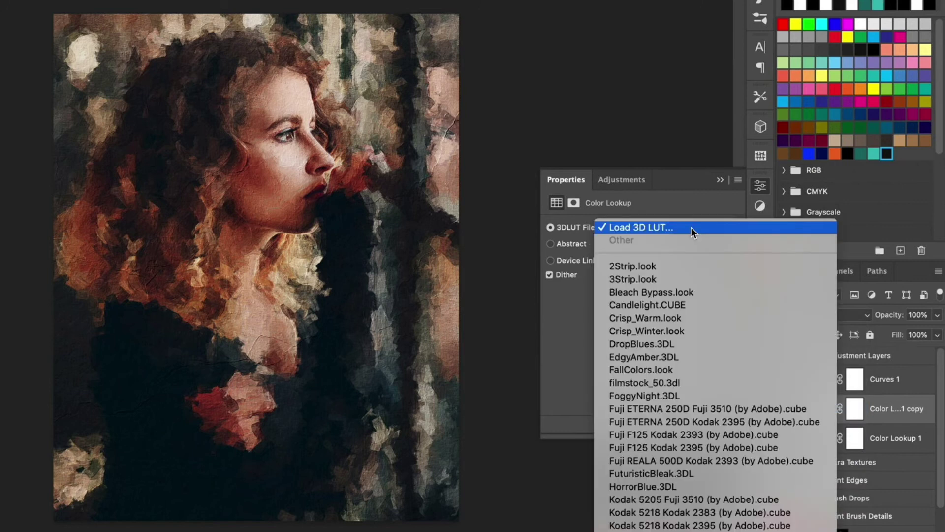
click(687, 317)
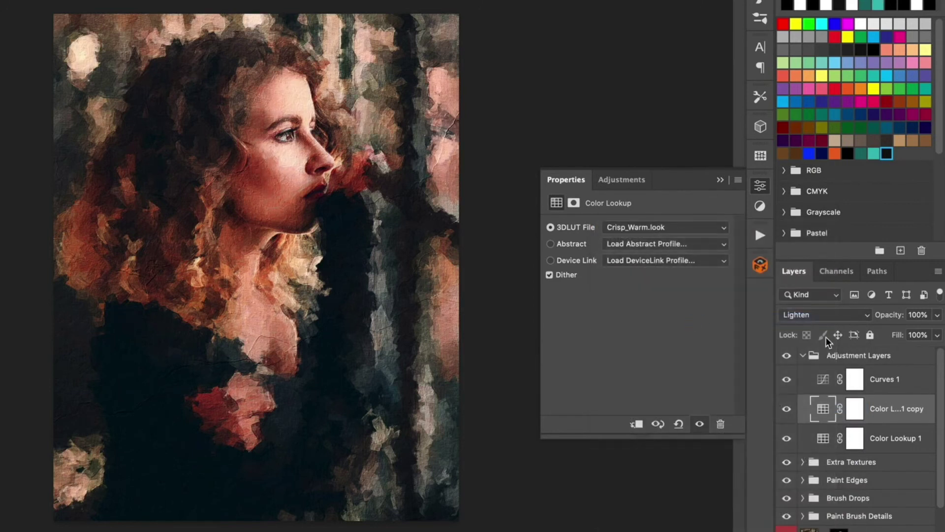
Step: Grade Color Lookup 1 with HorrorBlue.3DL in Darken mode at 25% opacity
click(823, 439)
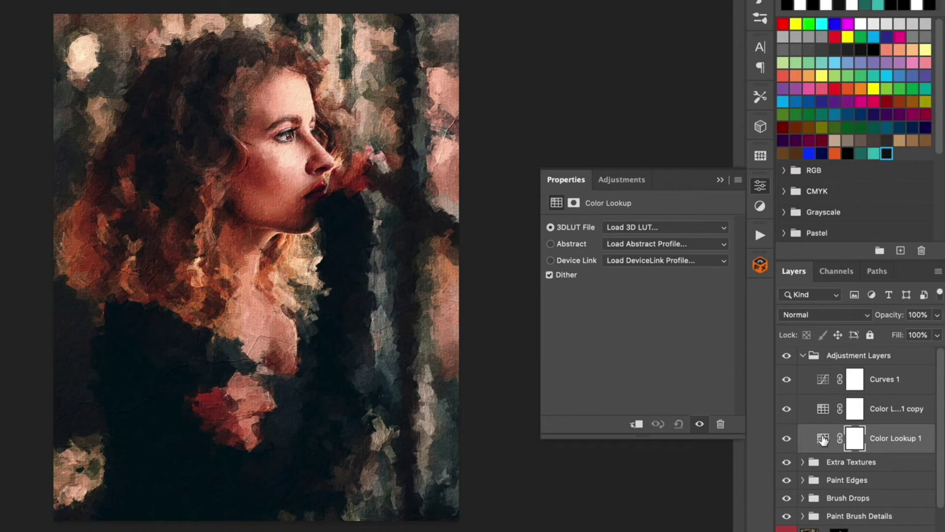
click(824, 315)
click(824, 341)
click(677, 228)
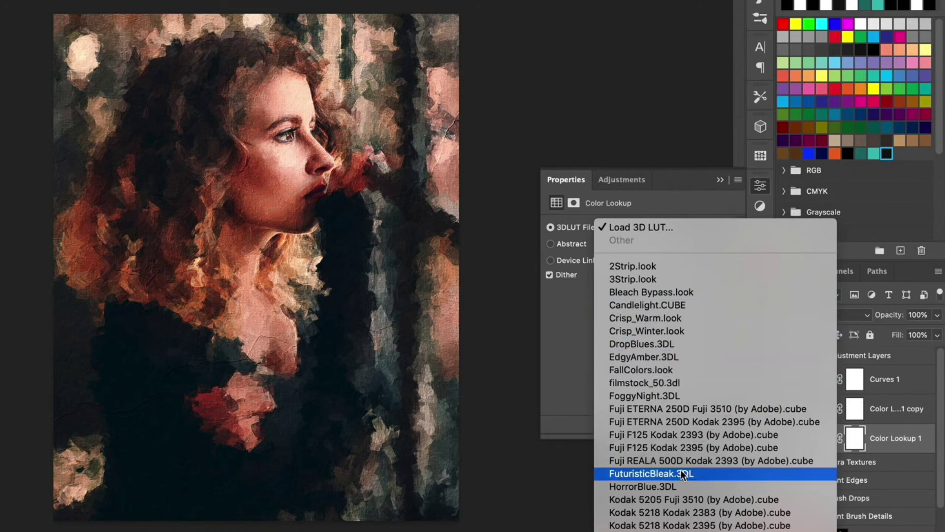
click(680, 486)
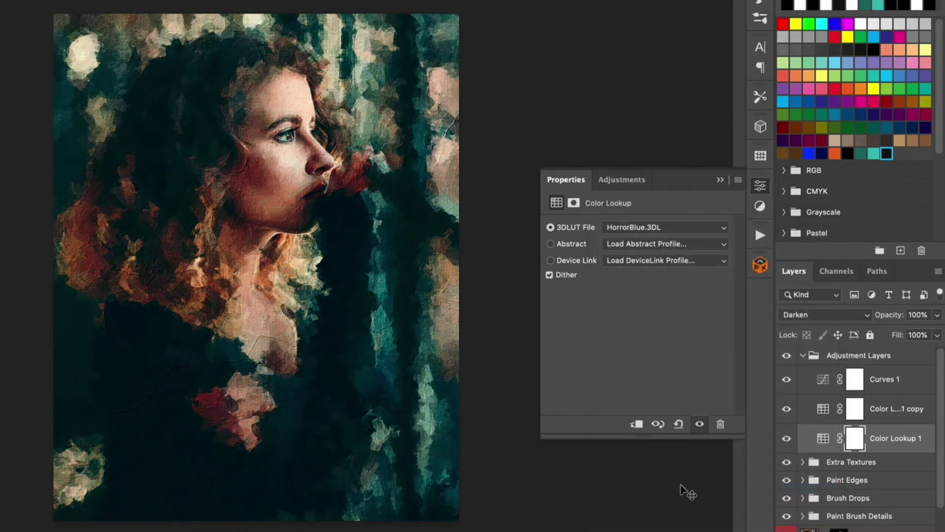
click(718, 181)
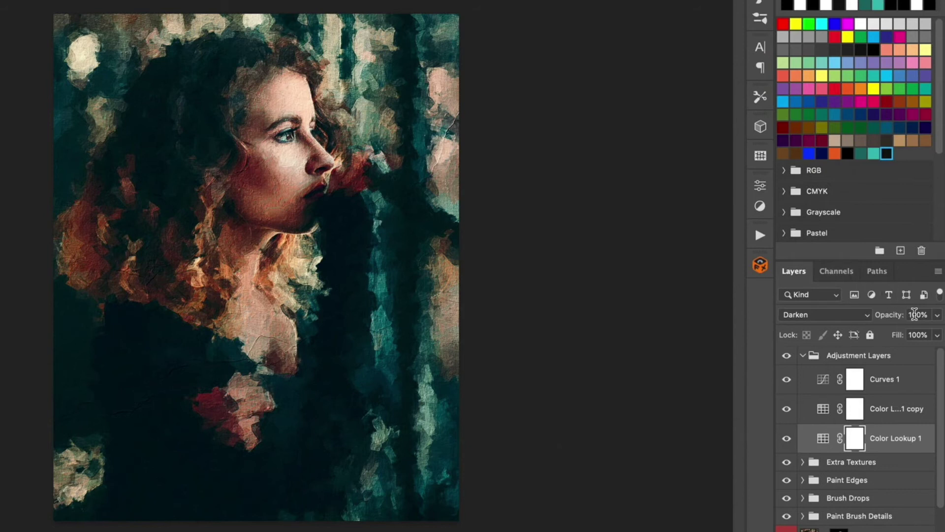
text(25)
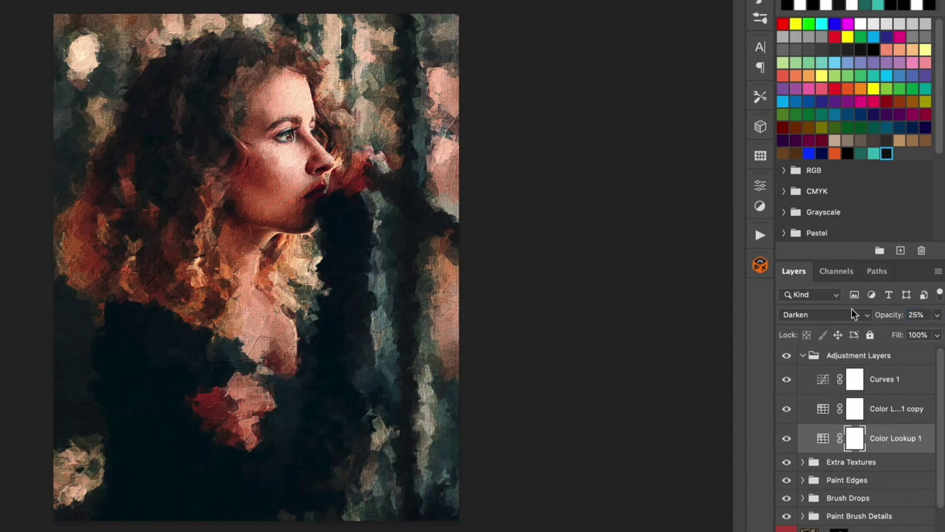
click(805, 359)
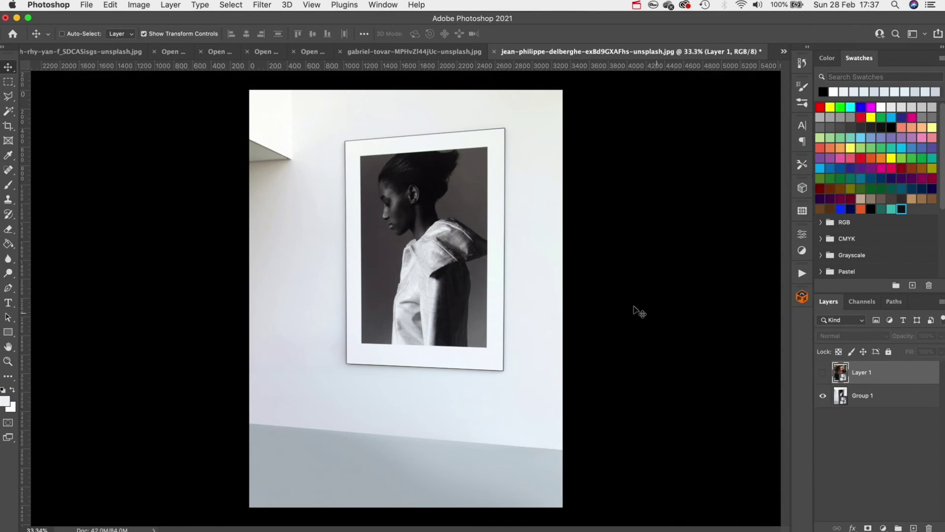
Step: Show Layer 1, convert it to a smart object, and drop its opacity to 50%
click(823, 371)
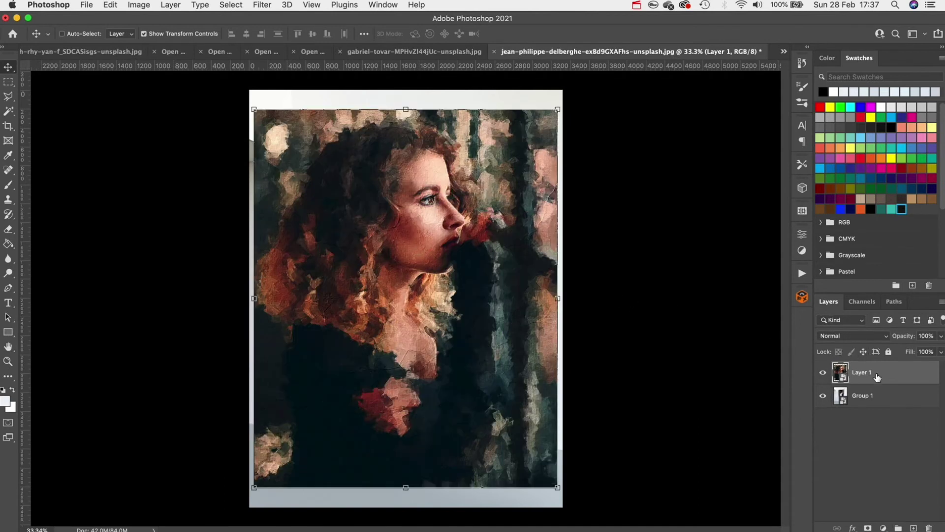
right_click(876, 378)
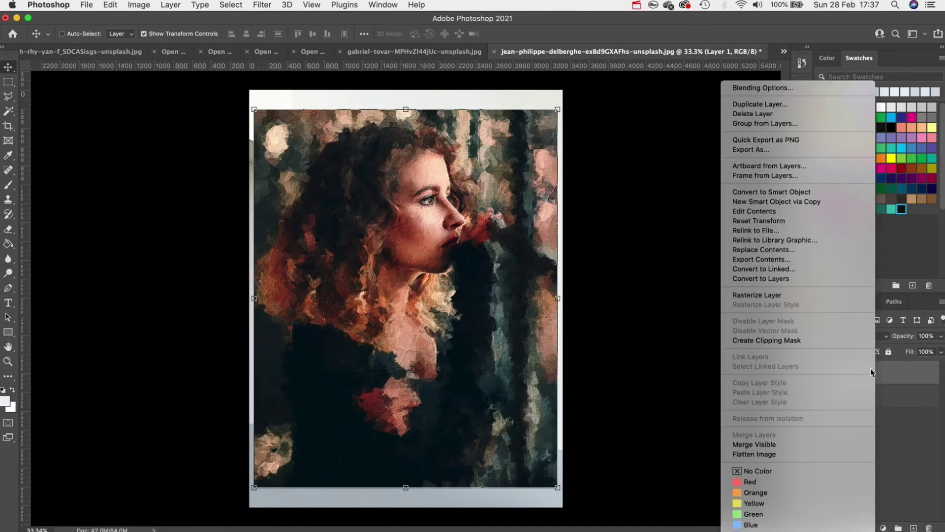
click(809, 194)
key(5)
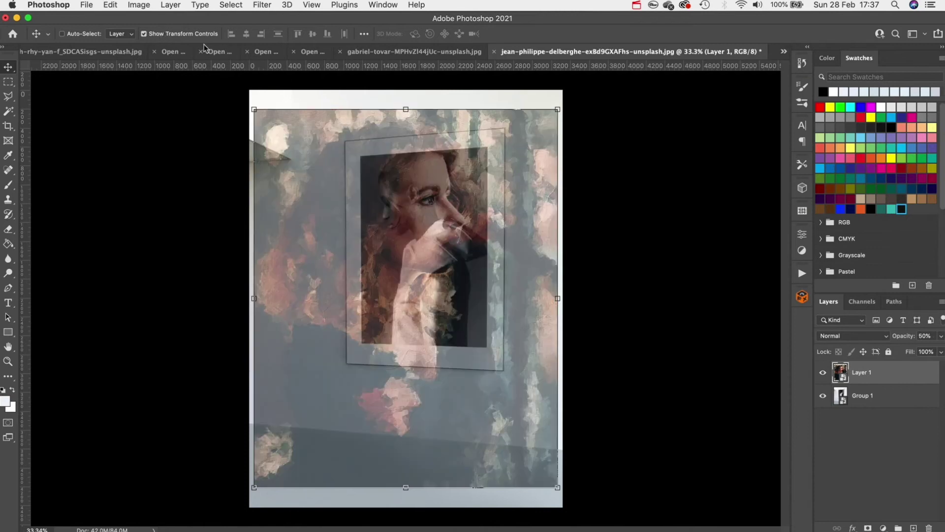
Step: Scale and move the portrait onto the frame's picture area
drag(557, 109, 498, 164)
drag(426, 235, 478, 212)
drag(547, 385, 492, 315)
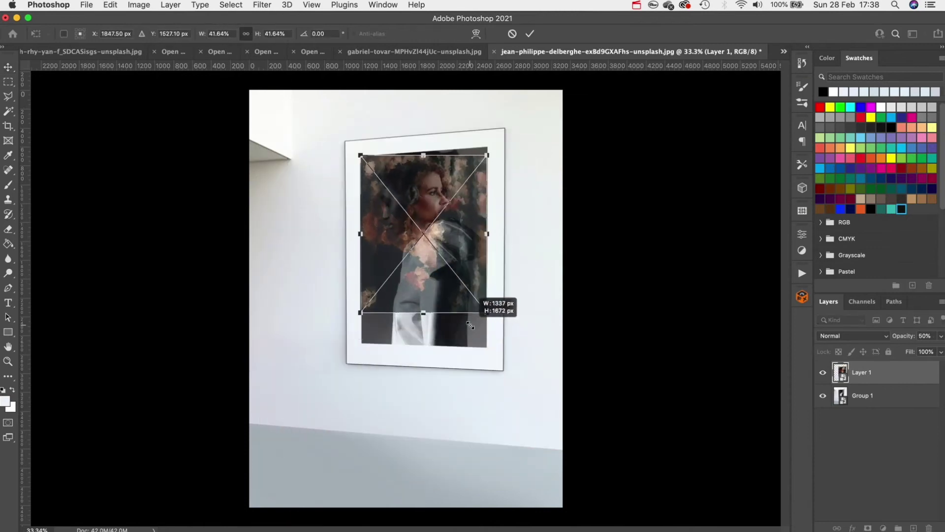
scroll(406, 238, up, 3)
drag(534, 359, 570, 420)
scroll(570, 420, up, 10)
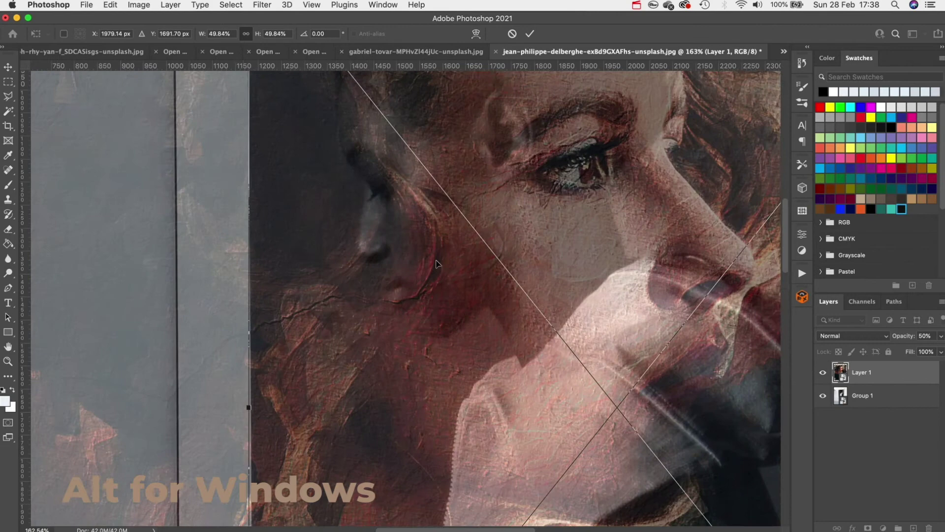
scroll(631, 225, right, 5)
Step: Pin the portrait's top-right and bottom-left corners to the picture area and commit the transform
drag(631, 225, 375, 131)
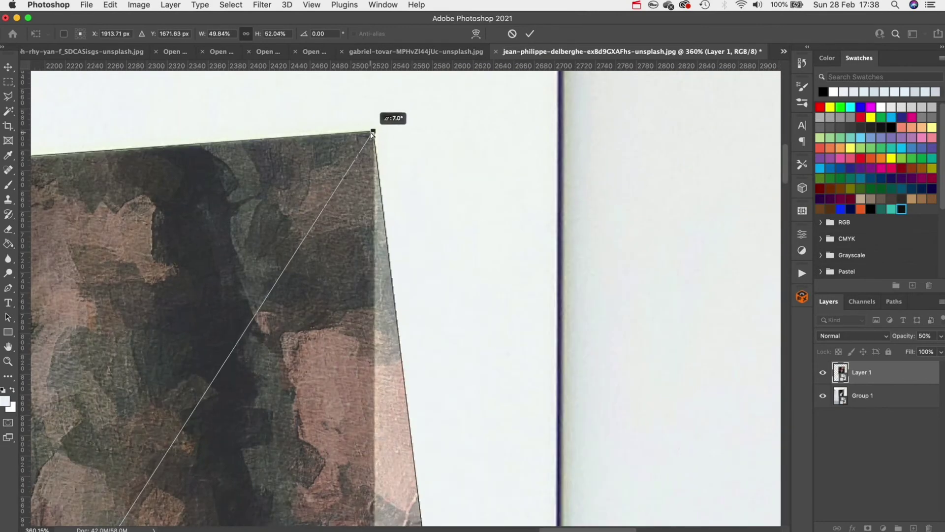
scroll(375, 131, down, 5)
scroll(435, 249, down, 5)
scroll(435, 249, left, 5)
scroll(436, 249, left, 10)
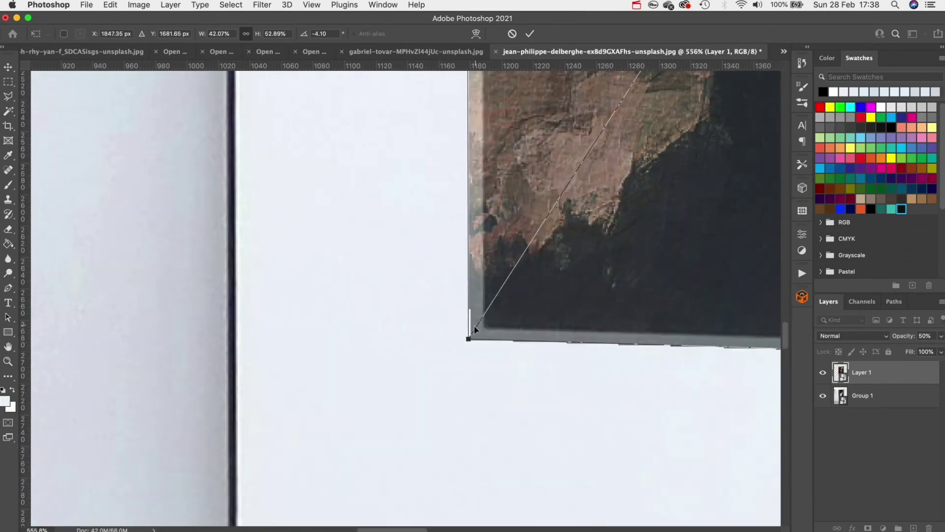
drag(468, 328, 488, 323)
scroll(479, 329, down, 5)
key(Return)
scroll(538, 388, left, 4)
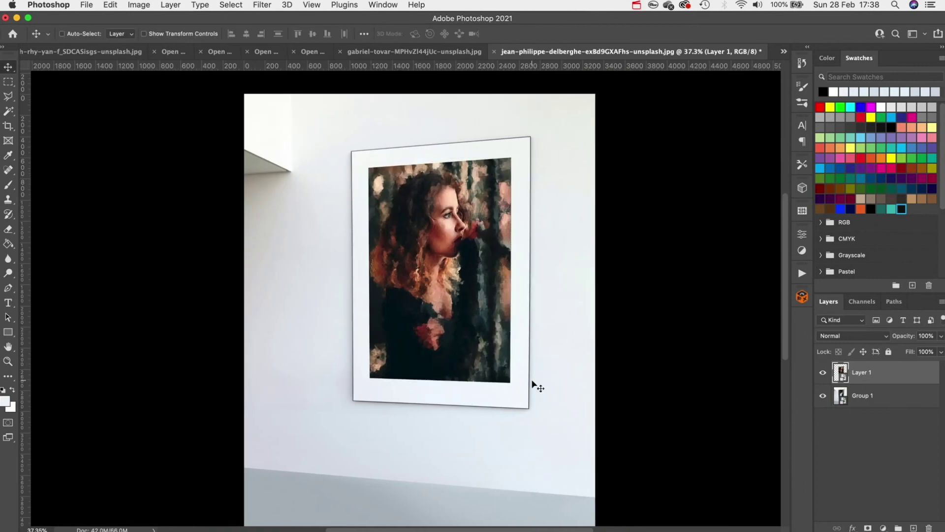
scroll(541, 379, down, 2)
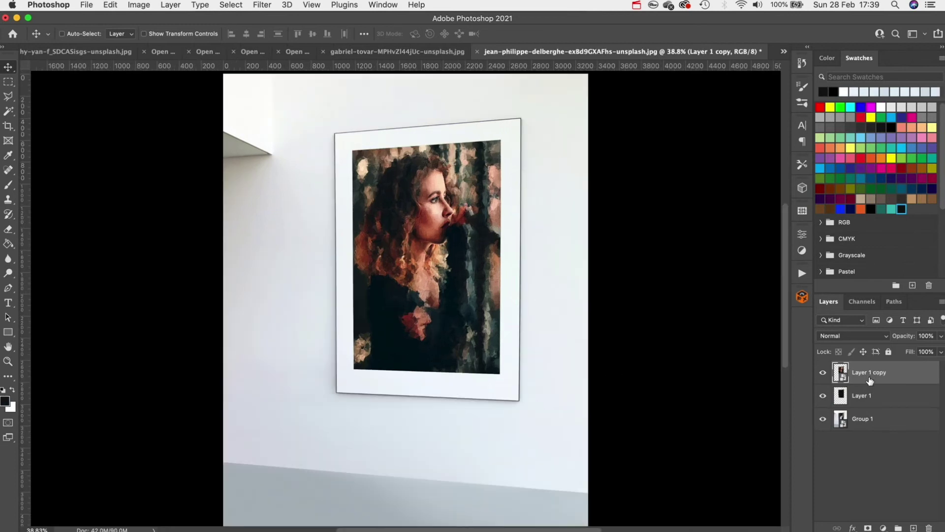
Step: On a new layer, select the portrait's outline and ready a large white brush sampled from the wall
key(b)
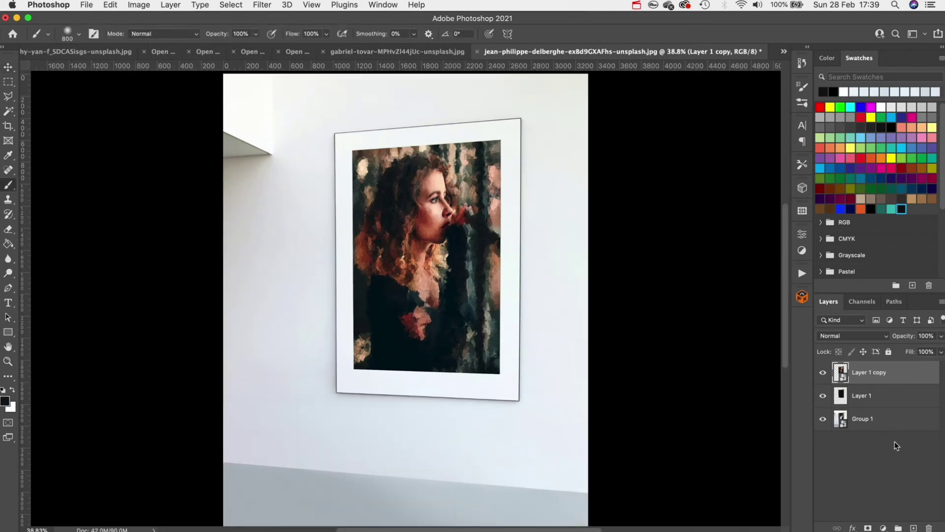
click(912, 528)
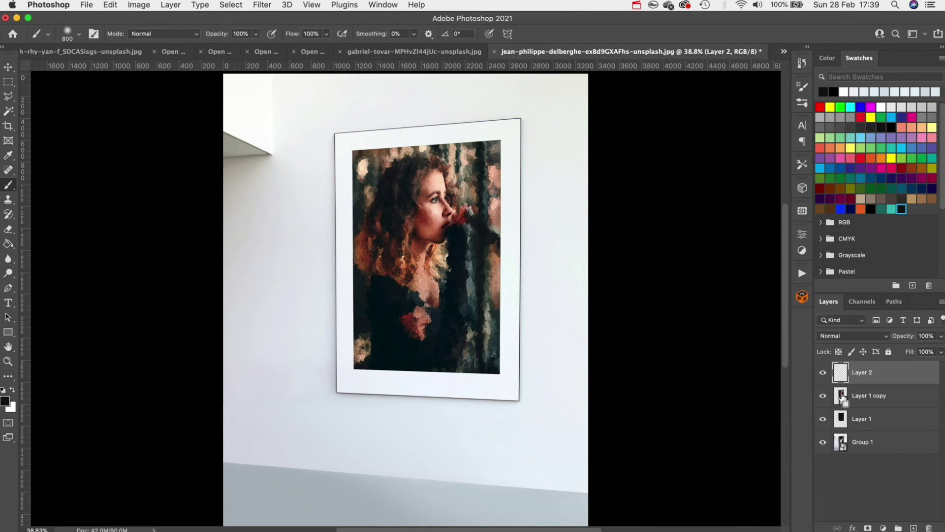
super+click(842, 398)
alt+click(507, 135)
key(bracketright)
key(bracketright)
key(bracketright)
key(bracketright)
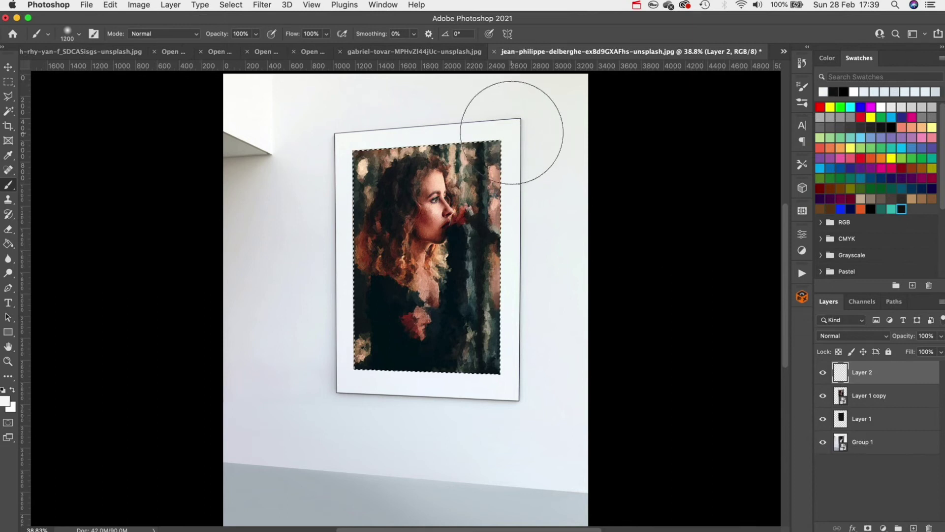
key(bracketright)
key(bracketright)
key(bracketright)
key(bracketright)
key(bracketright)
key(bracketright)
key(bracketright)
key(bracketright)
key(bracketright)
key(bracketright)
key(bracketright)
key(bracketright)
key(bracketright)
key(bracketright)
key(bracketright)
key(bracketright)
key(bracketright)
key(bracketright)
key(bracketright)
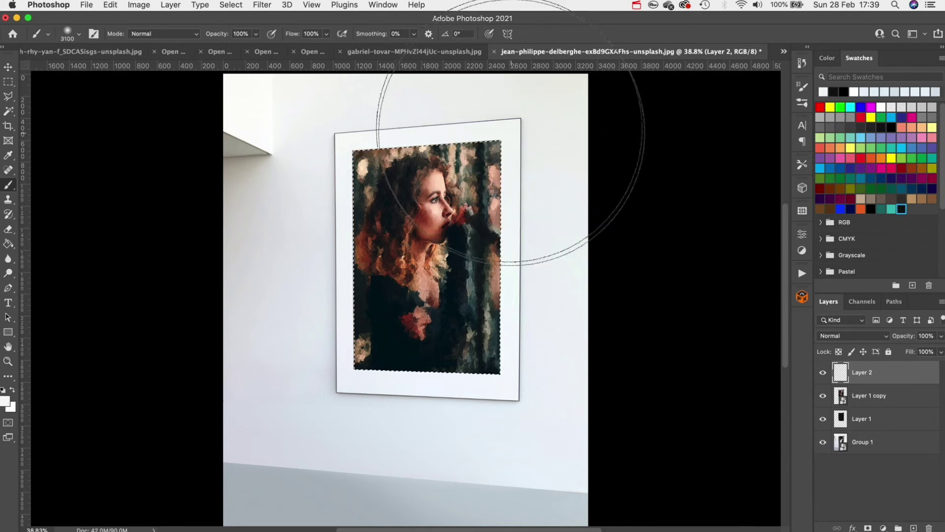
Step: Paint the white wash and lower that layer's fill to 83%
key(super+minus)
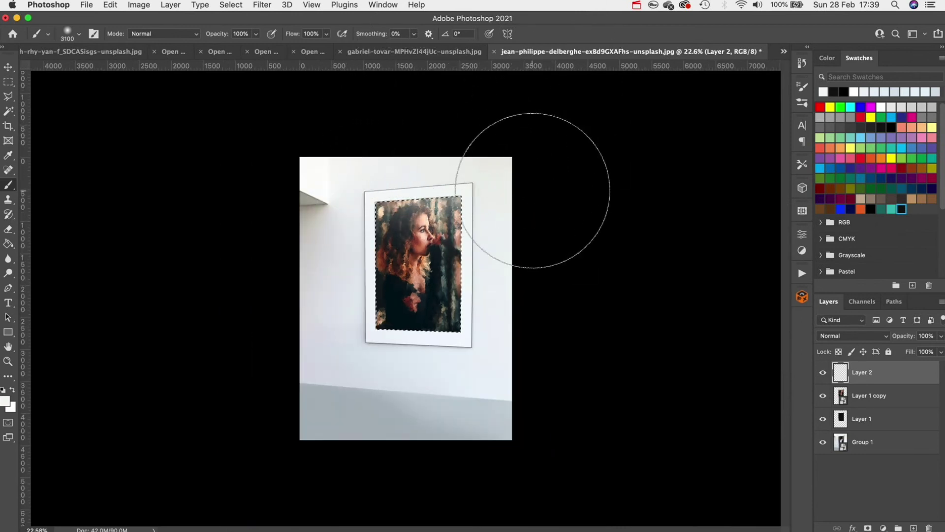
key(super+plus)
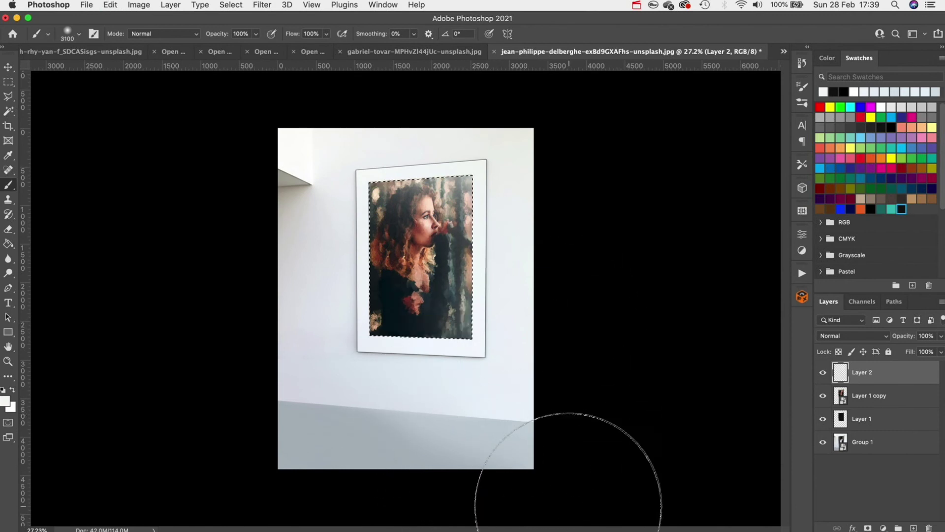
key(super+plus)
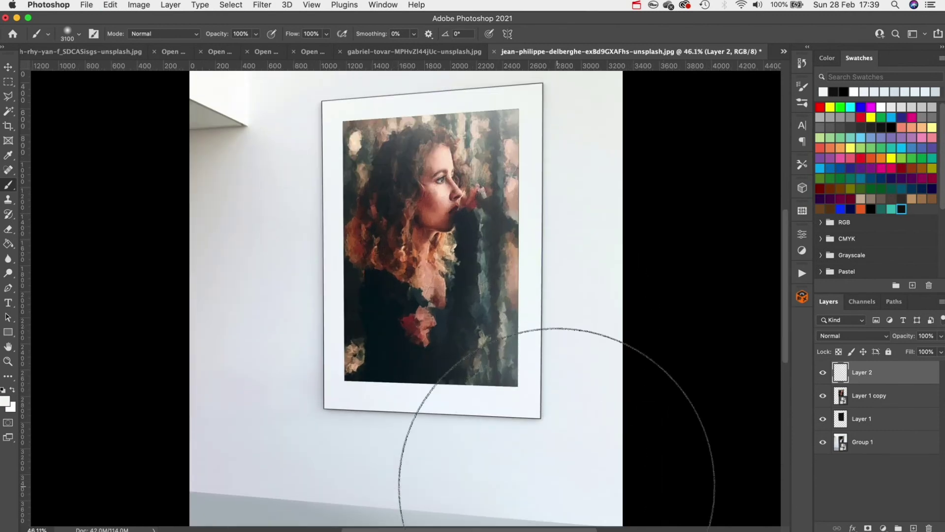
key(super+minus)
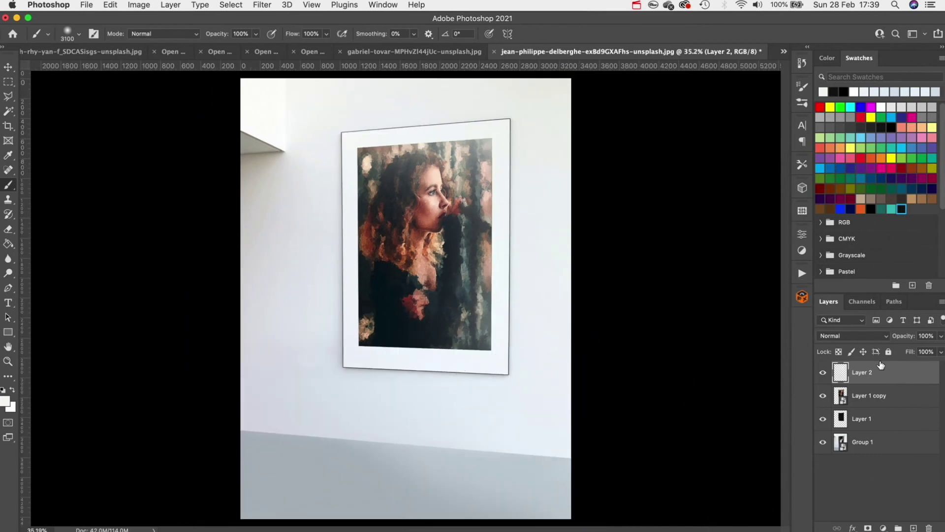
drag(913, 356, 895, 353)
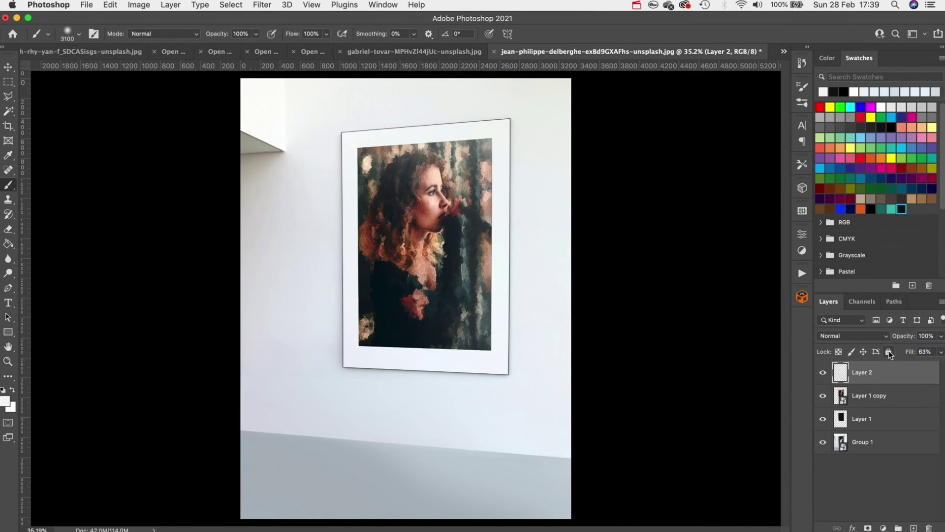
scroll(751, 298, up, 2)
Step: Draw a triangle across the frame's left corners with the Pen and make it a shape
key(p)
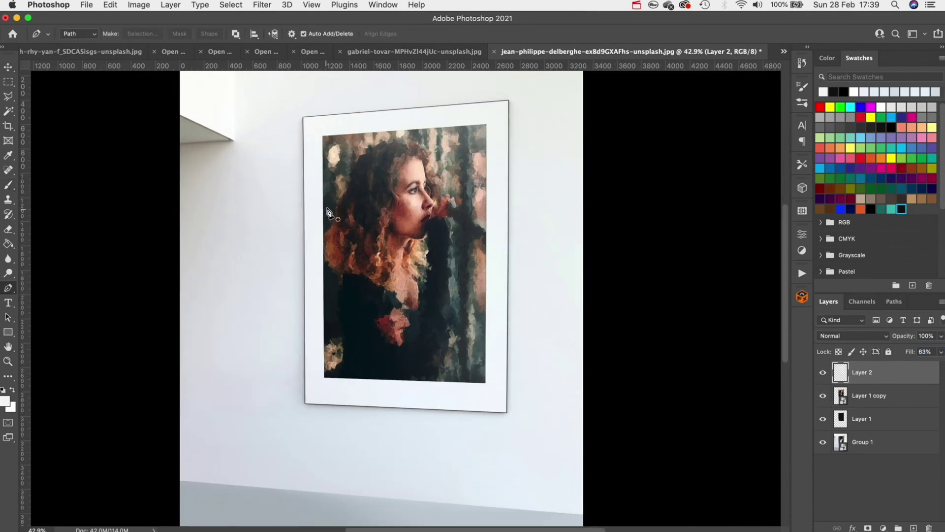
click(307, 121)
click(308, 398)
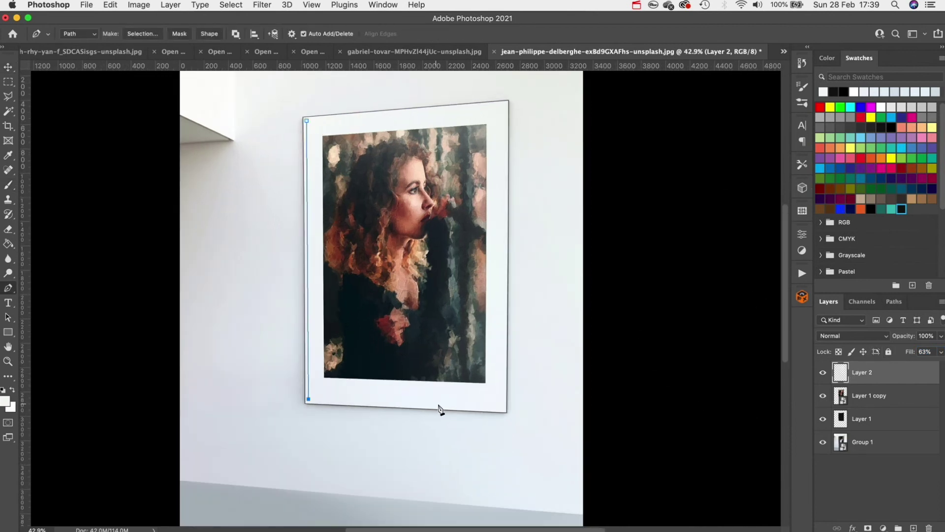
click(441, 404)
click(307, 120)
click(209, 34)
Step: Fill the triangle with a diagonal white-to-transparent gradient at 20% opacity
key(u)
click(123, 34)
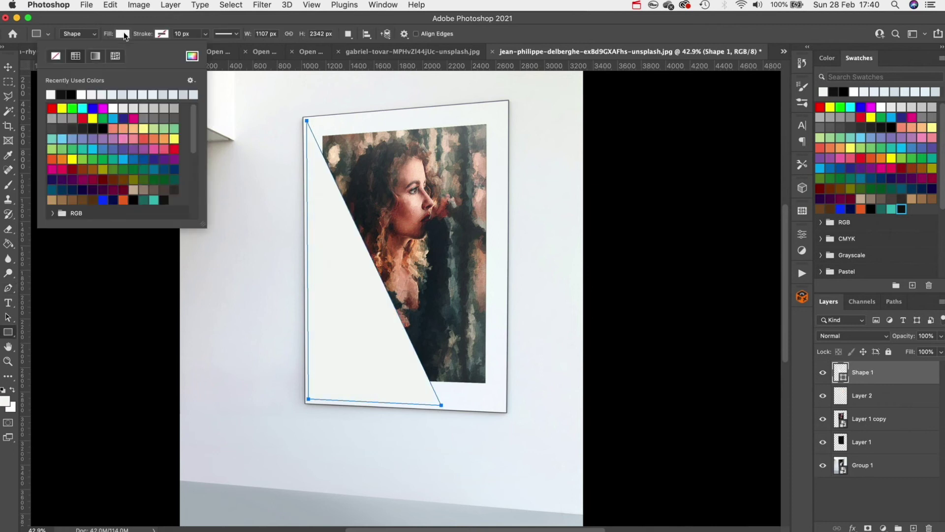
click(95, 56)
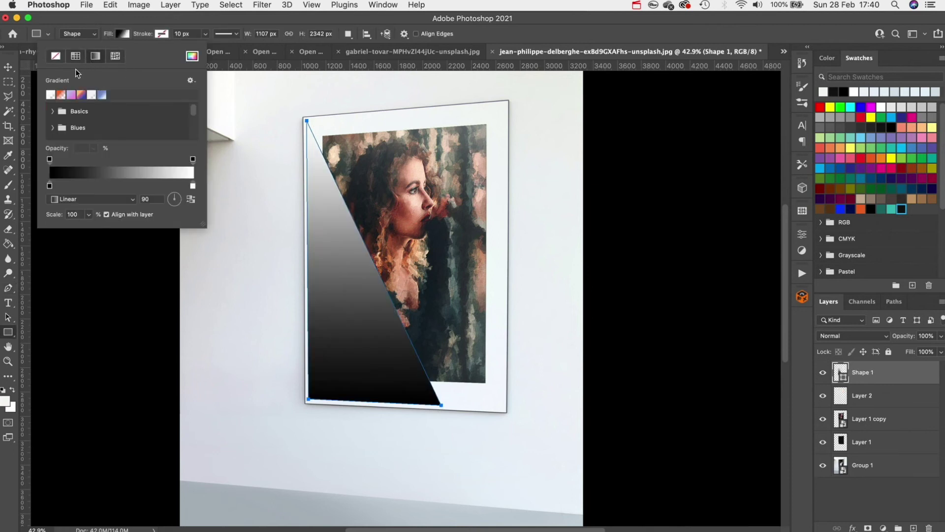
click(51, 95)
drag(176, 191, 163, 211)
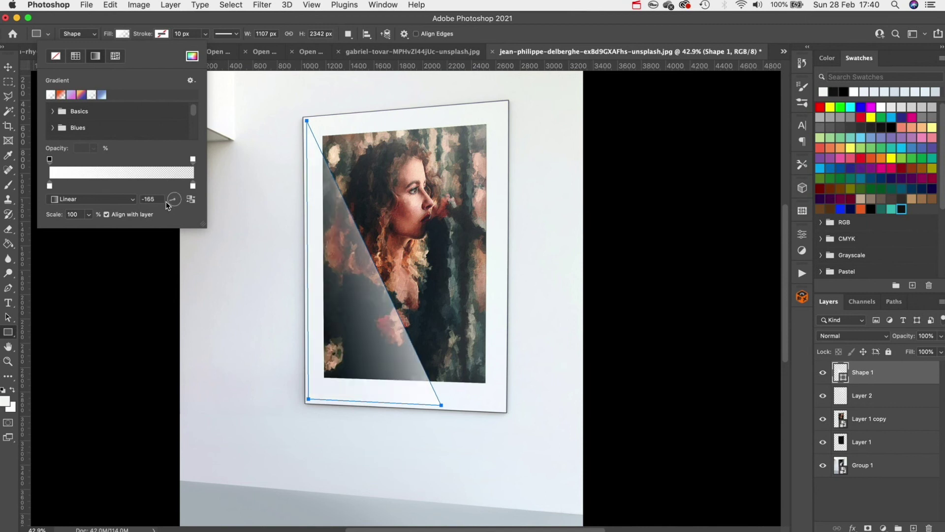
key(v)
key(3)
key(2)
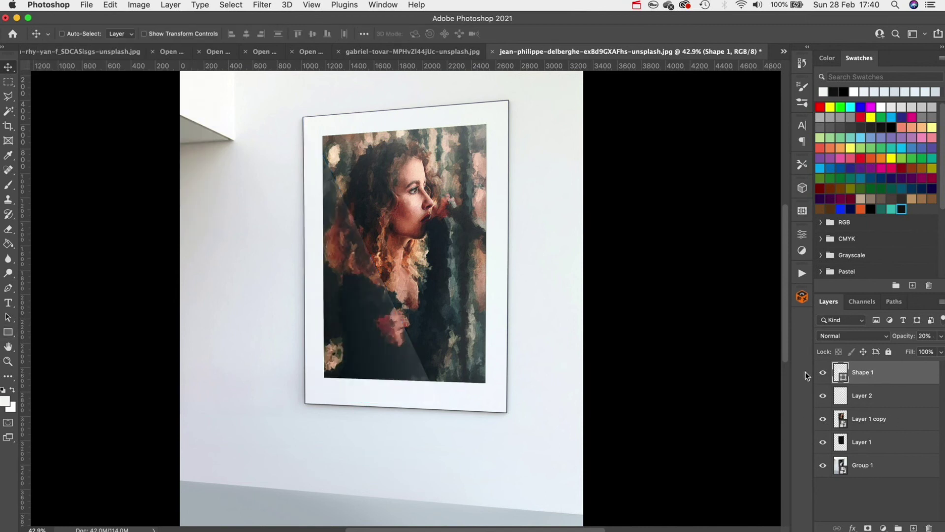